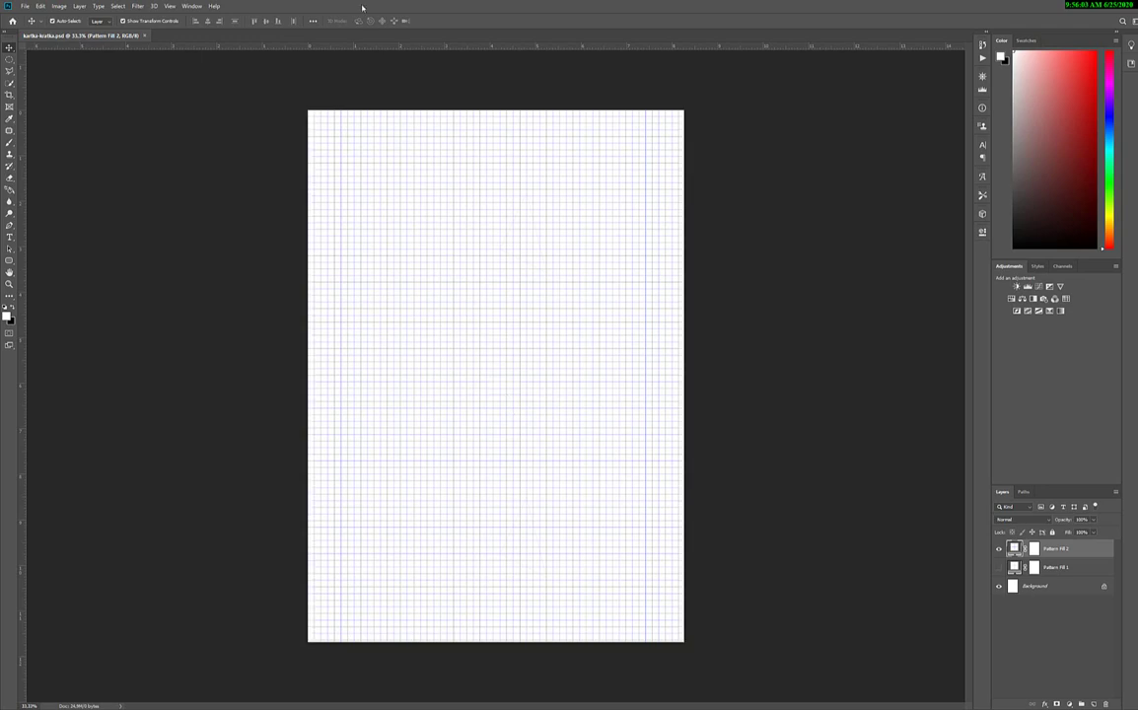
Step: Create a new blank A4 portrait document, Untitled-1, from the Print presets
key(ctrl+plus)
key(ctrl+plus)
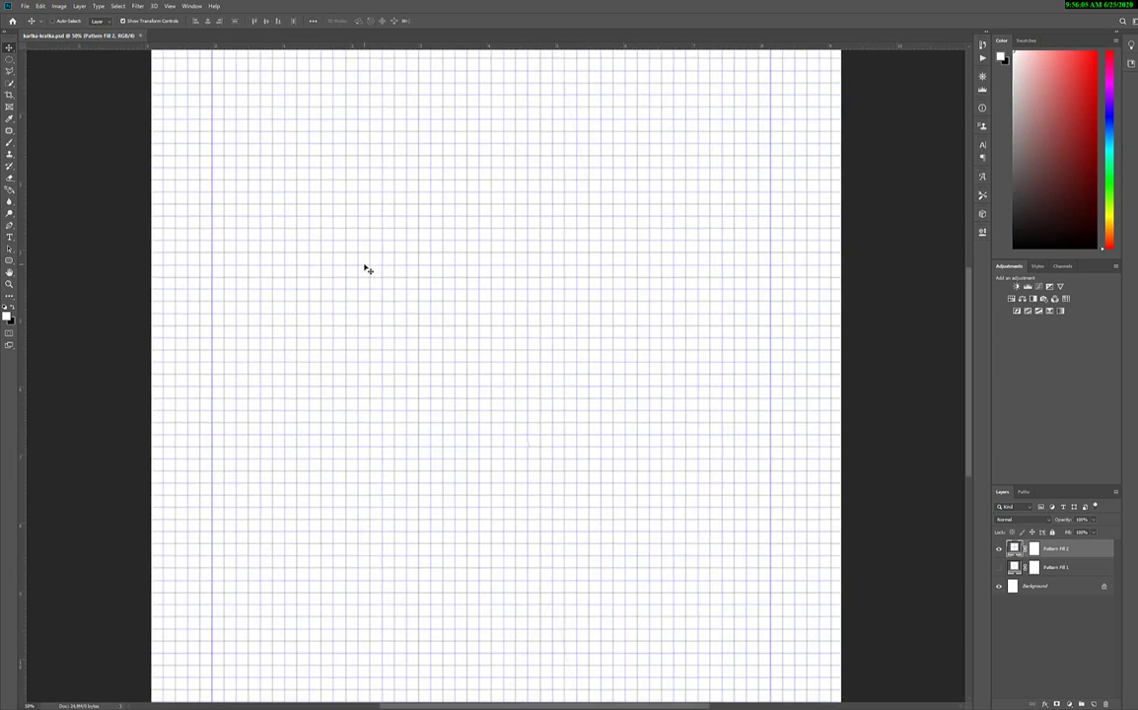
key(ctrl+plus)
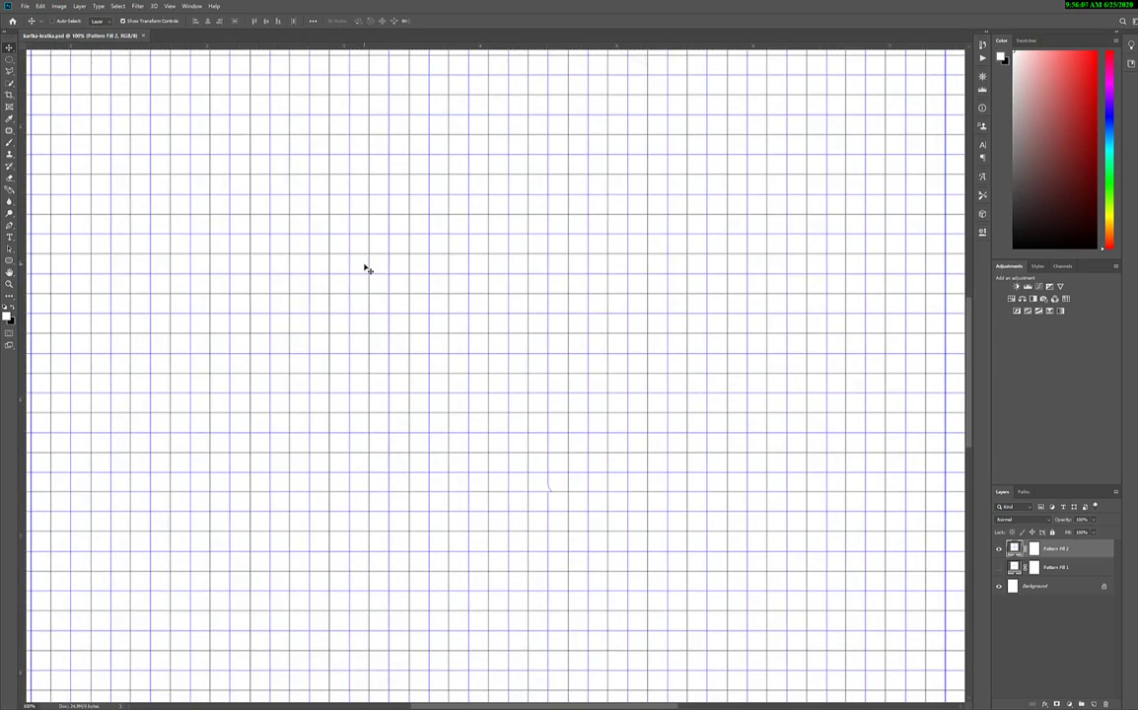
key(ctrl+minus)
key(ctrl+minus)
key(ctrl+minus)
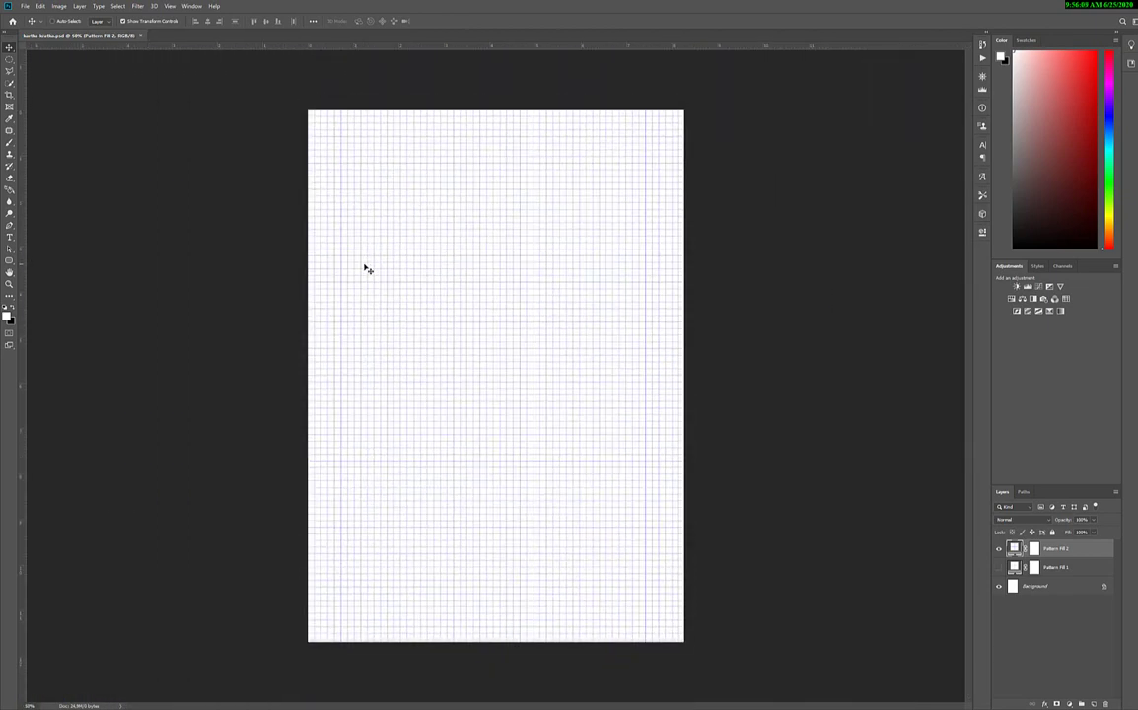
key(ctrl+minus)
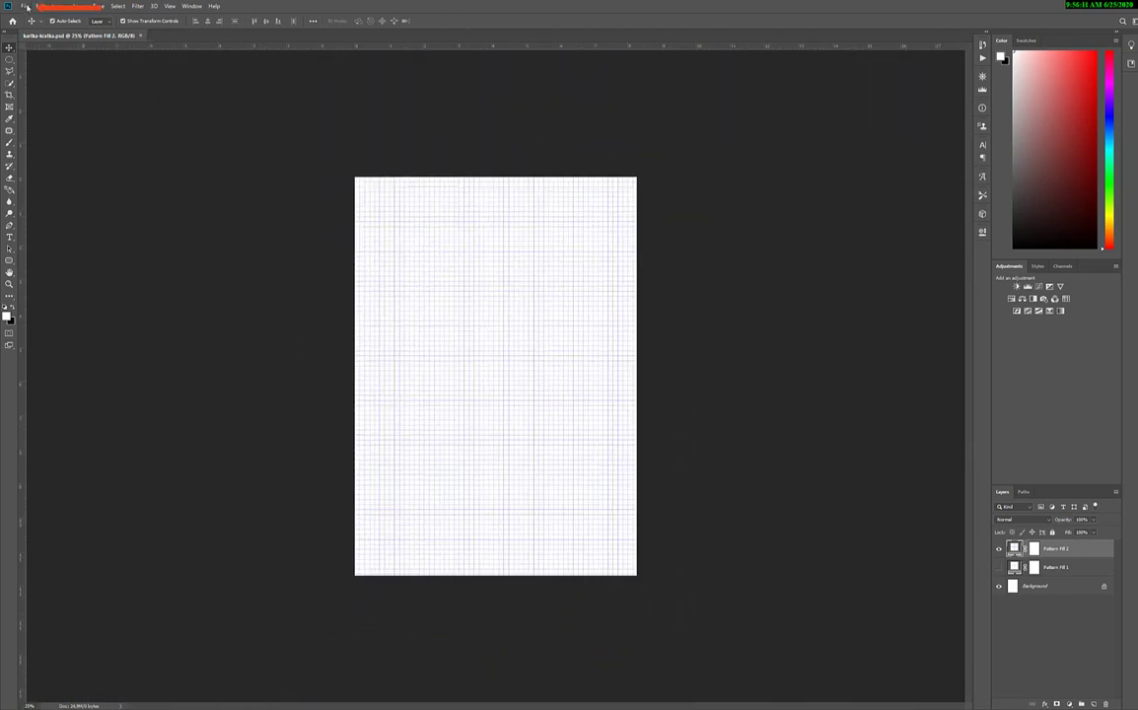
click(24, 6)
click(31, 15)
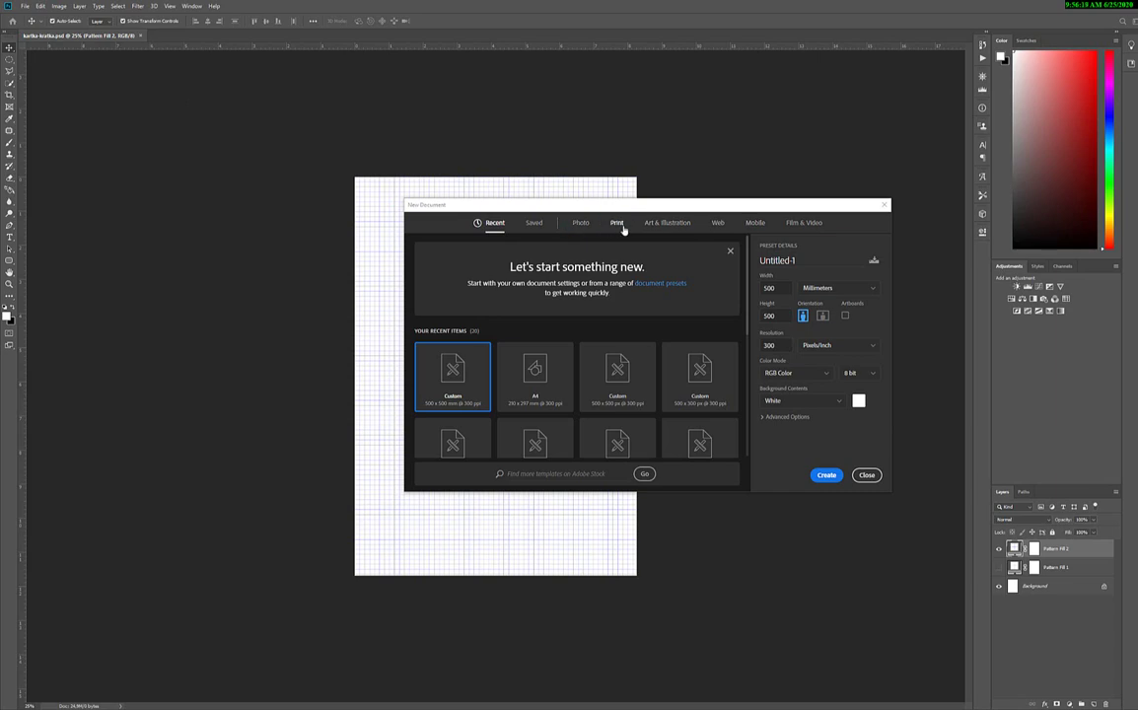
click(618, 224)
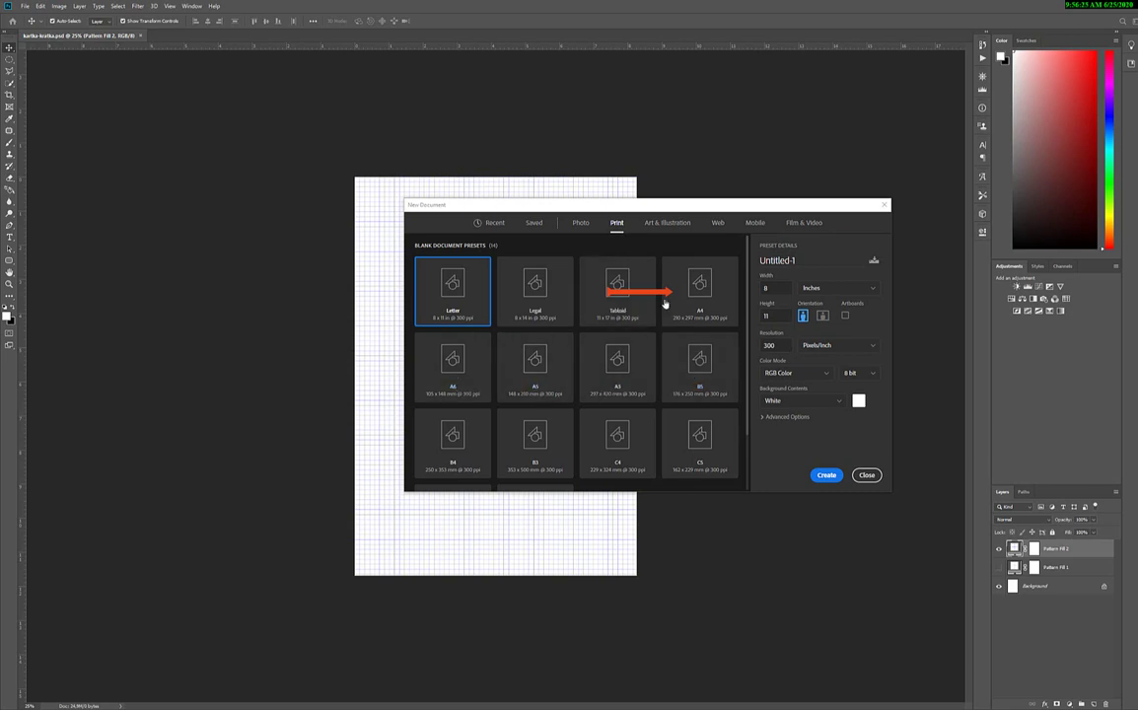
click(698, 298)
click(825, 477)
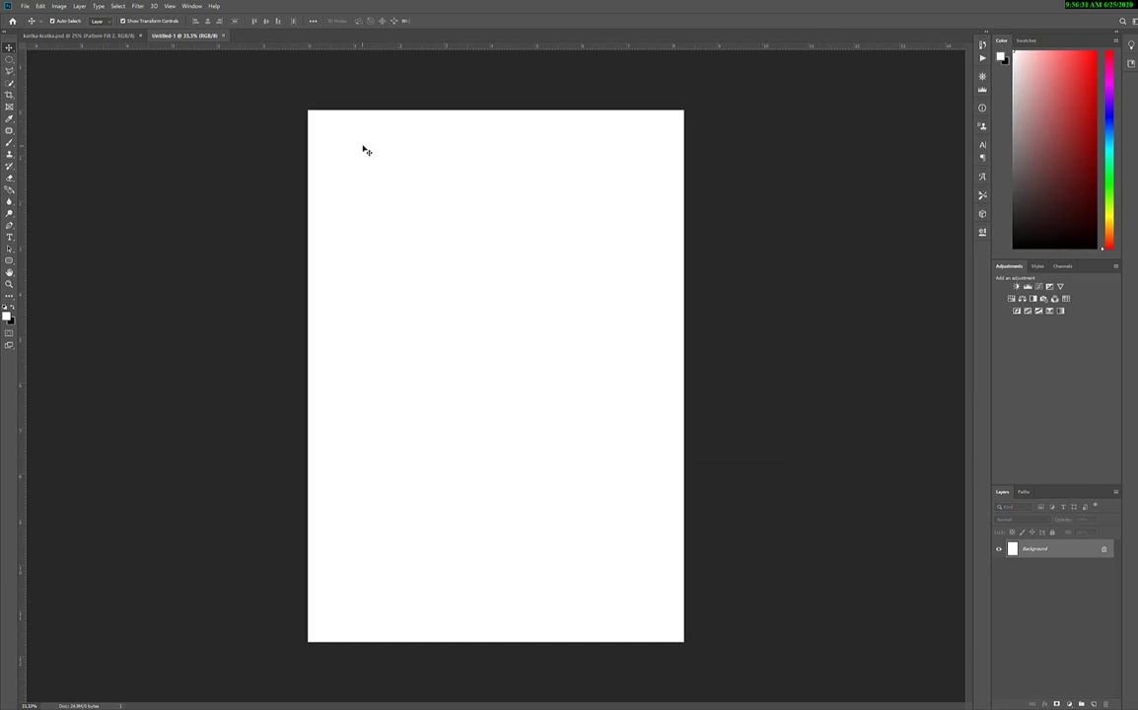
Step: Turn on the grid overlay across the blank A4 Untitled-1 page
click(191, 7)
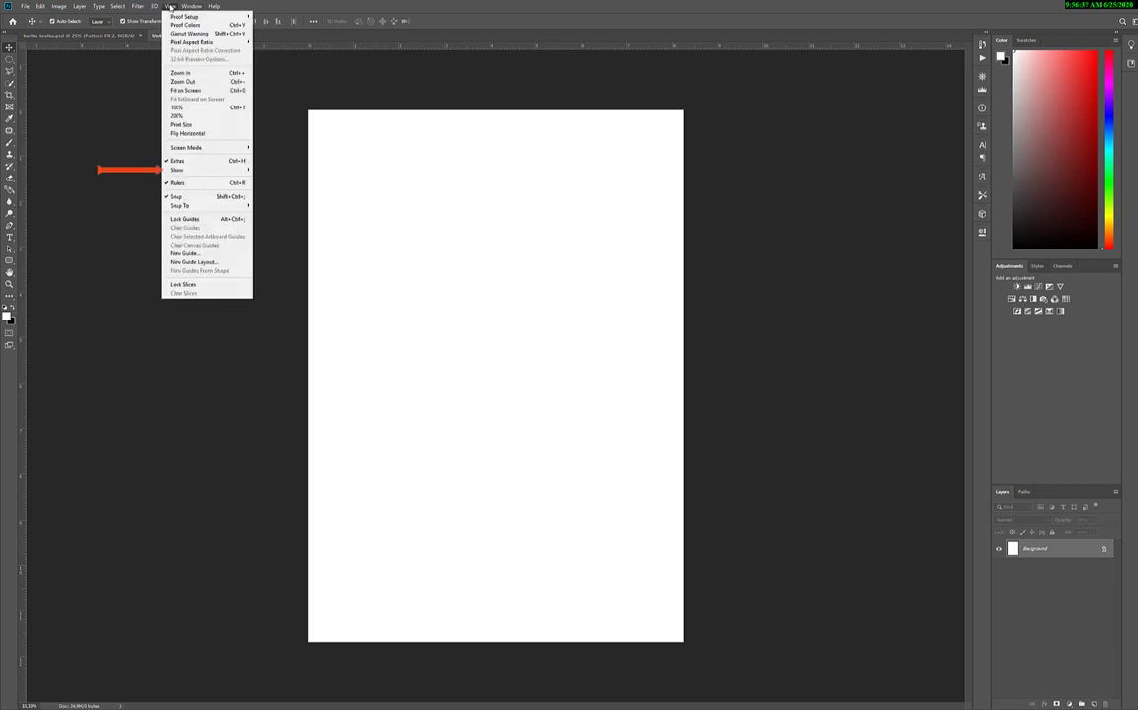
mouse_move(182, 170)
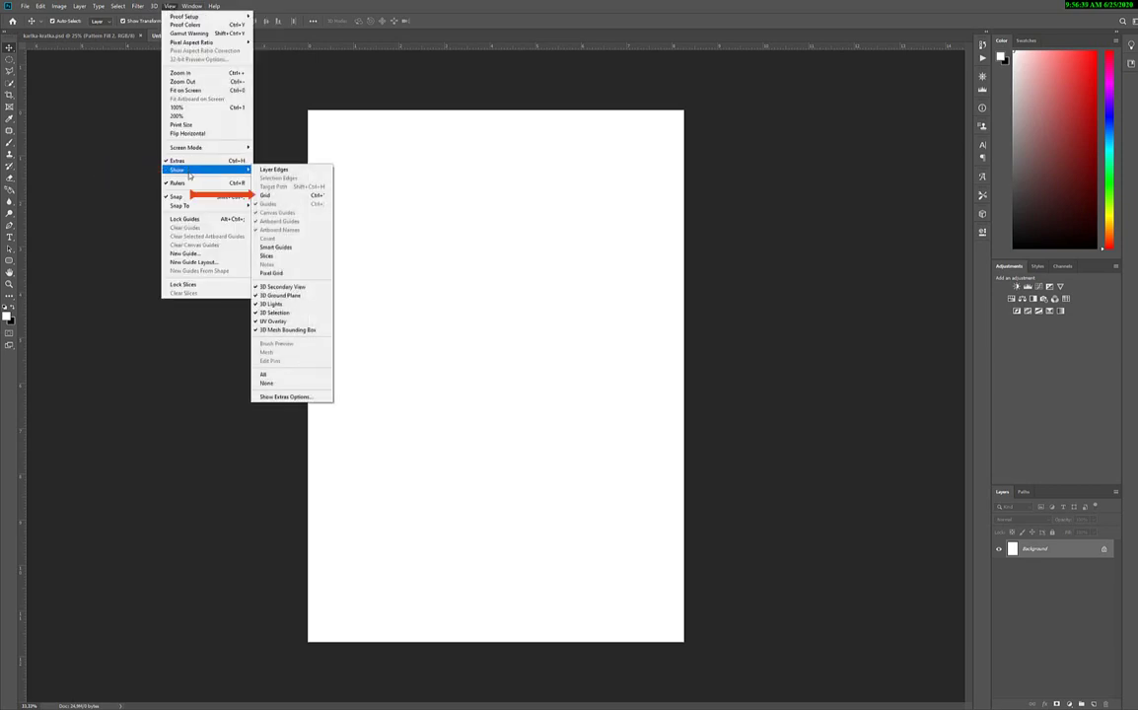
click(266, 195)
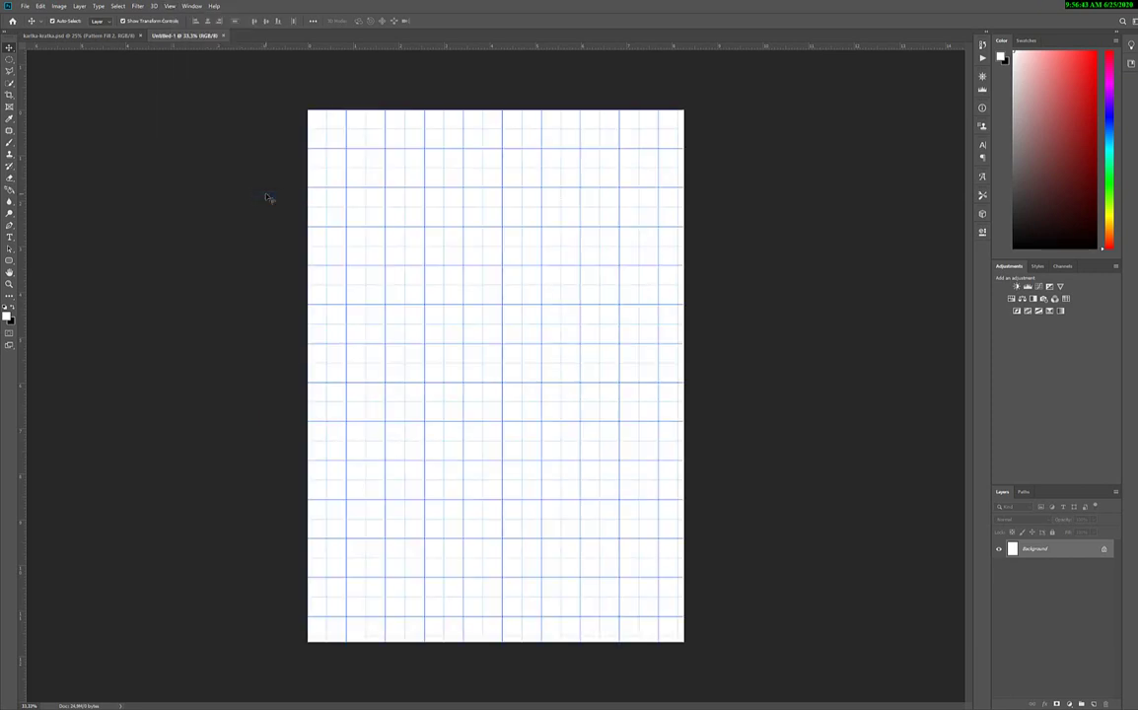
click(40, 6)
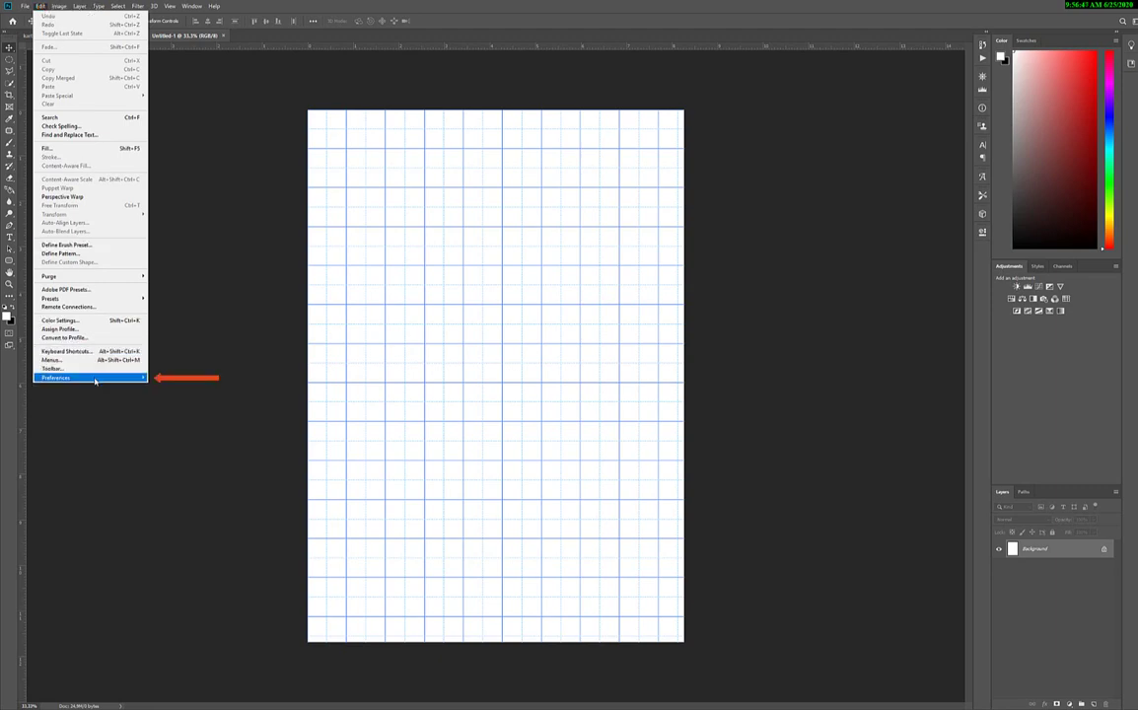
mouse_move(56, 378)
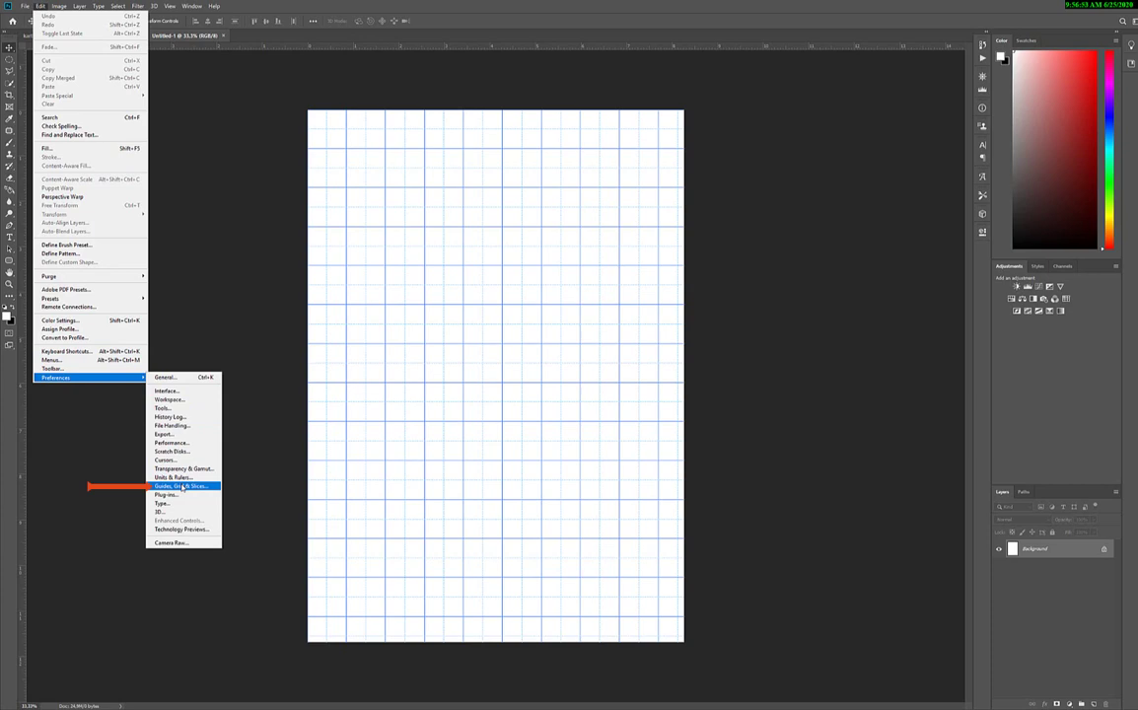
click(183, 487)
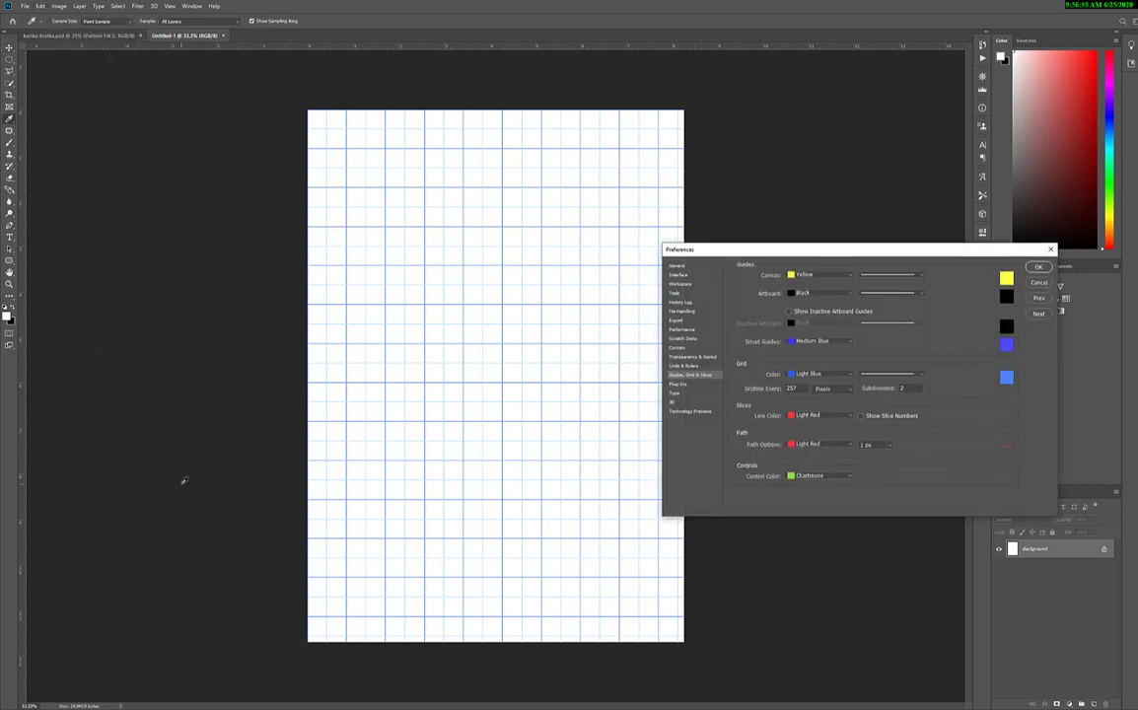
mouse_move(773, 252)
mouse_down()
mouse_move(570, 270)
mouse_move(383, 234)
mouse_up()
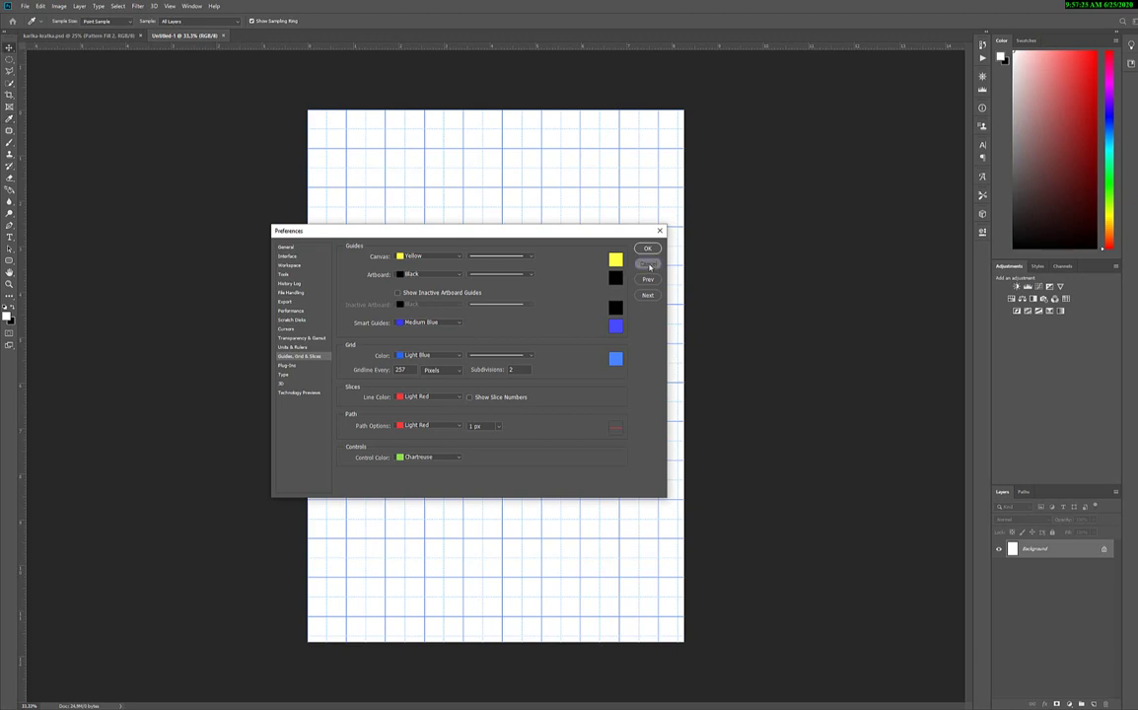
click(648, 265)
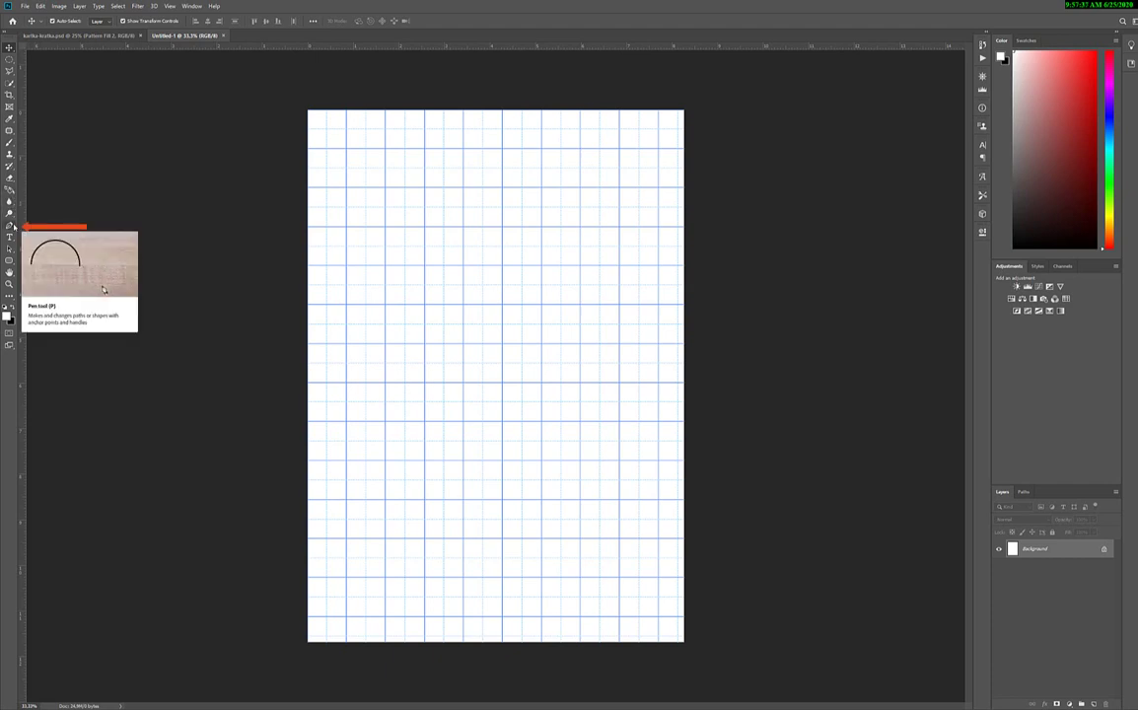
Step: Pick the Pen tool with no fill and a stroke, and anchor its first point on the top edge
click(13, 226)
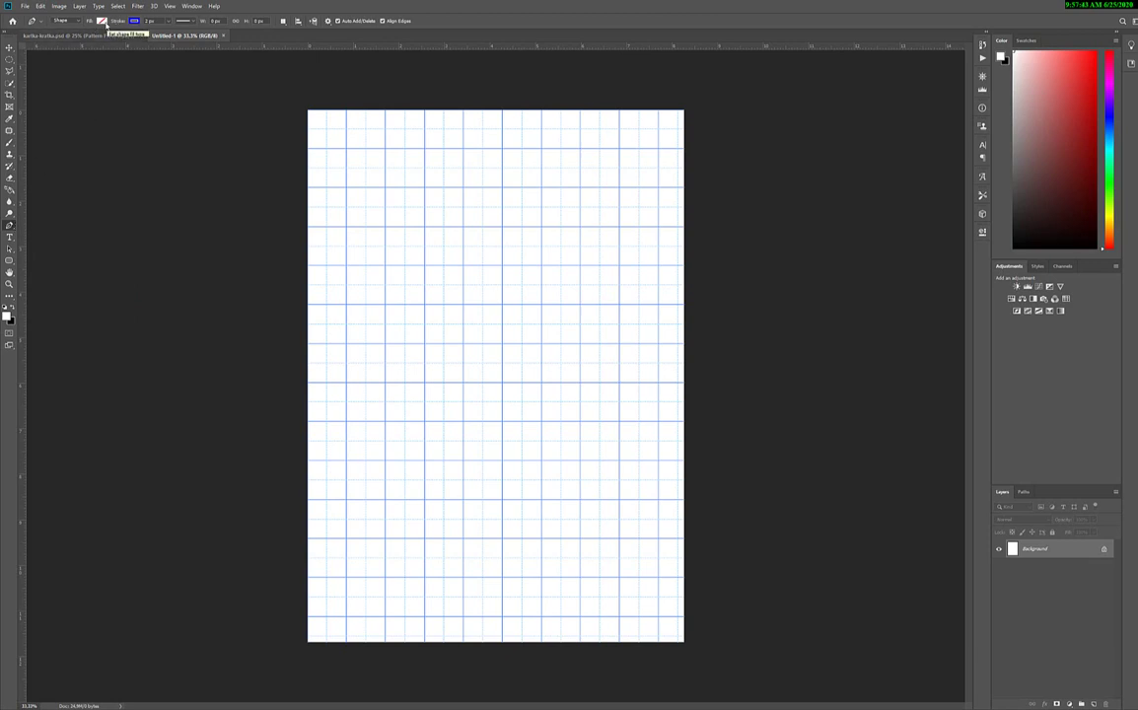
click(104, 22)
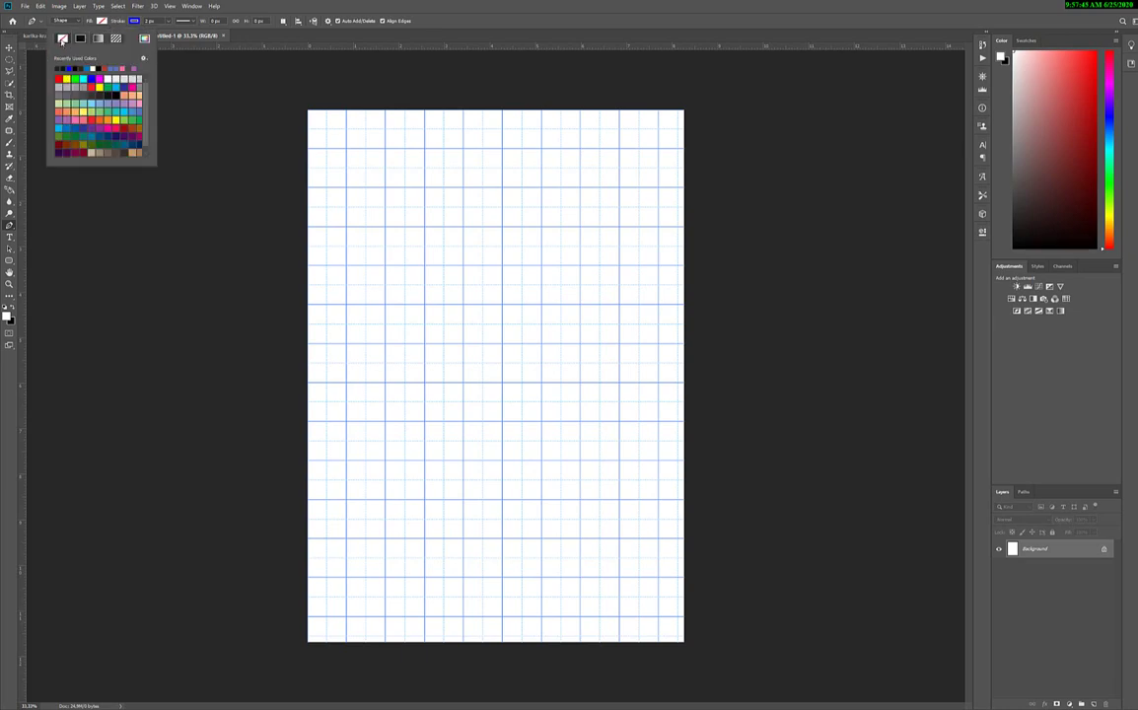
click(133, 22)
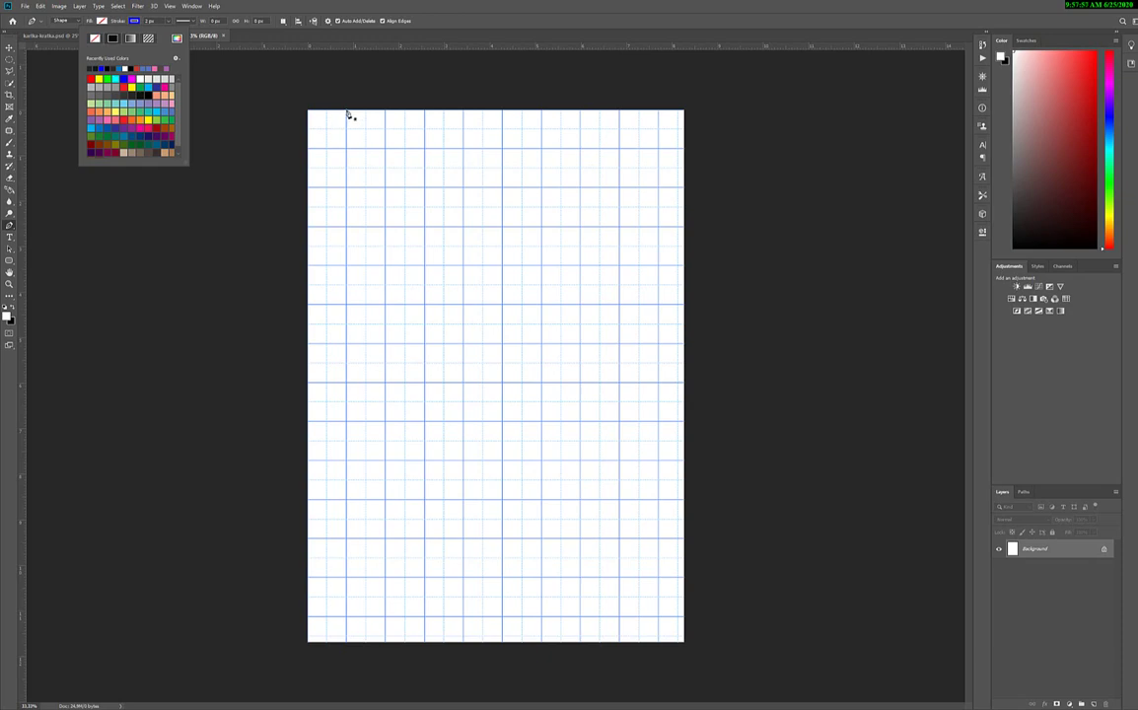
click(346, 110)
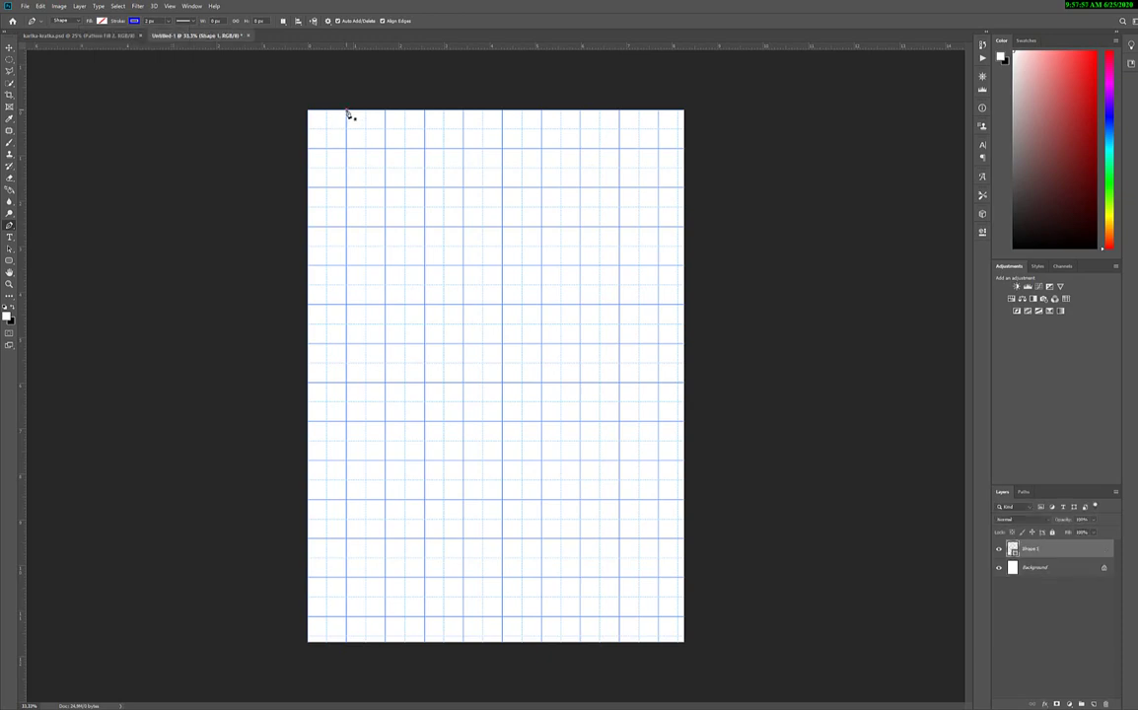
Step: Zigzag the shape path down and up the page to draw the first five vertical lines
click(347, 644)
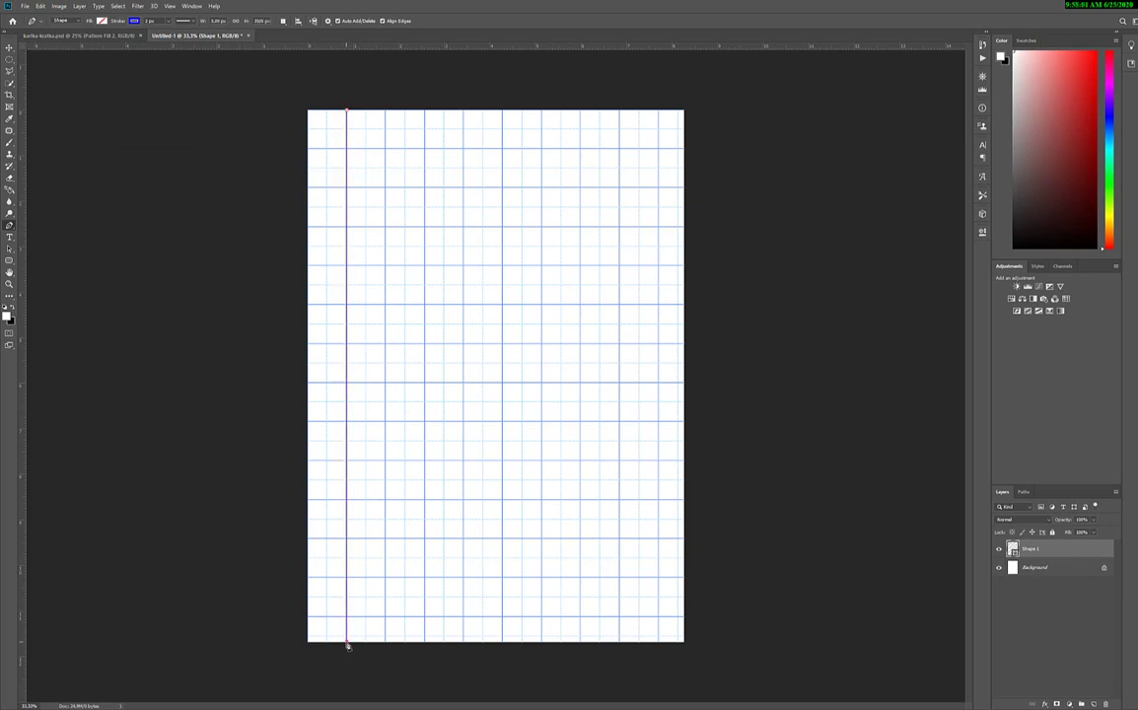
click(386, 642)
click(386, 112)
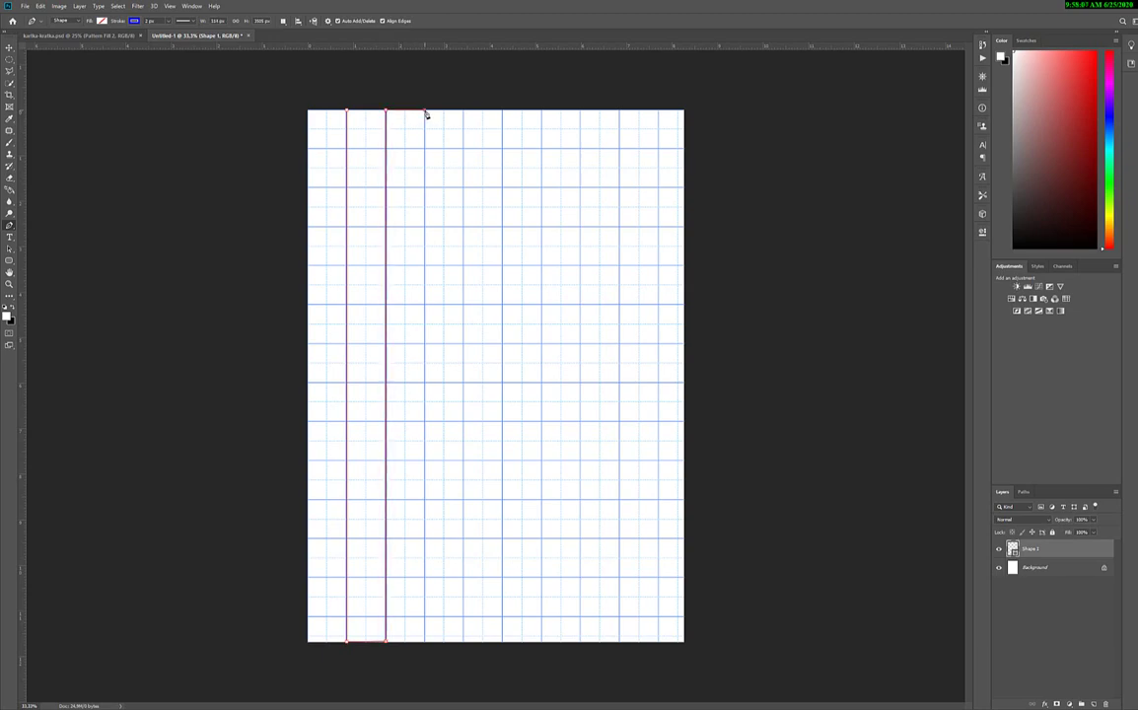
click(425, 642)
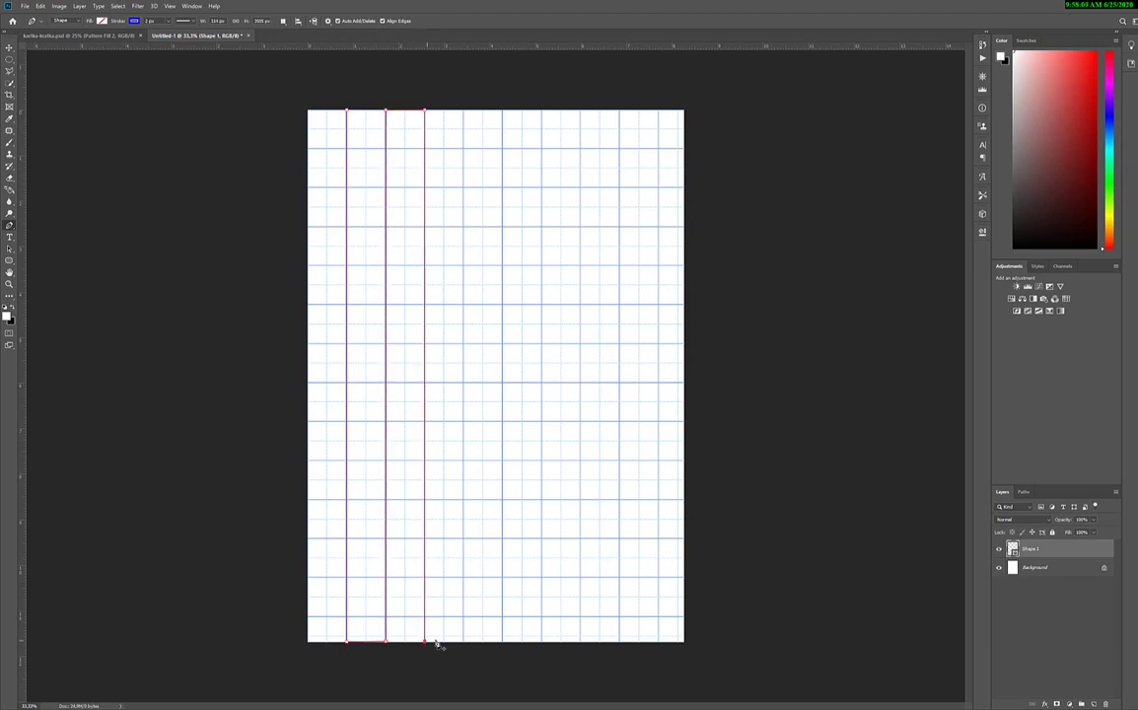
click(464, 642)
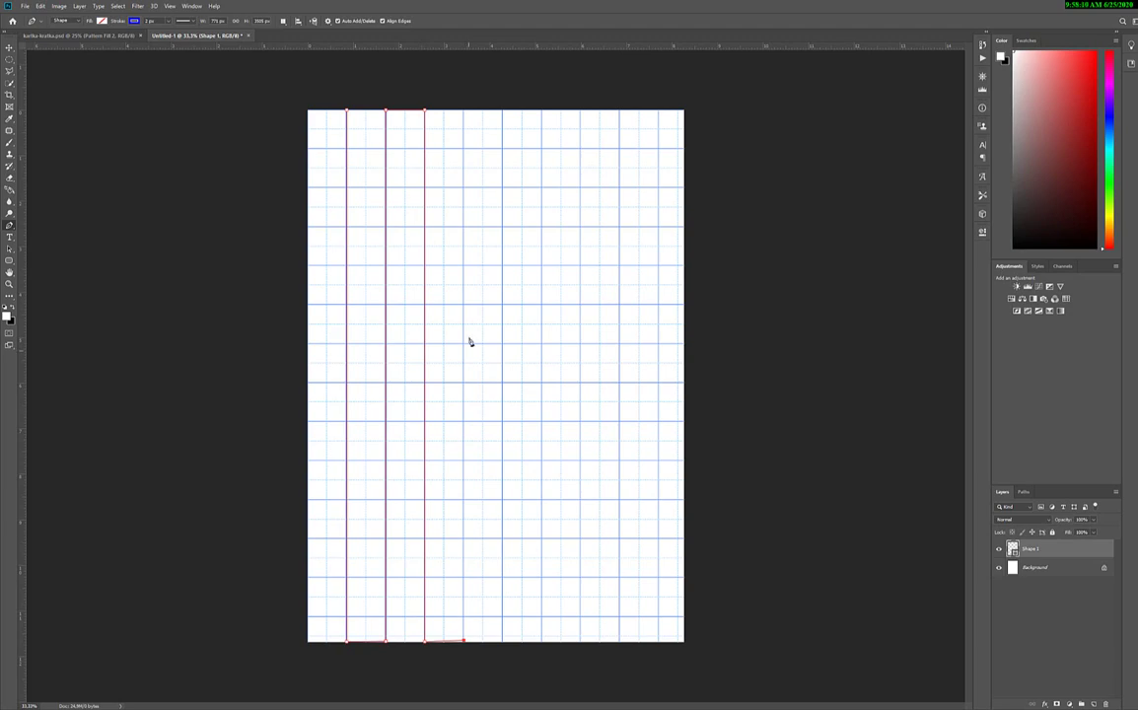
click(464, 110)
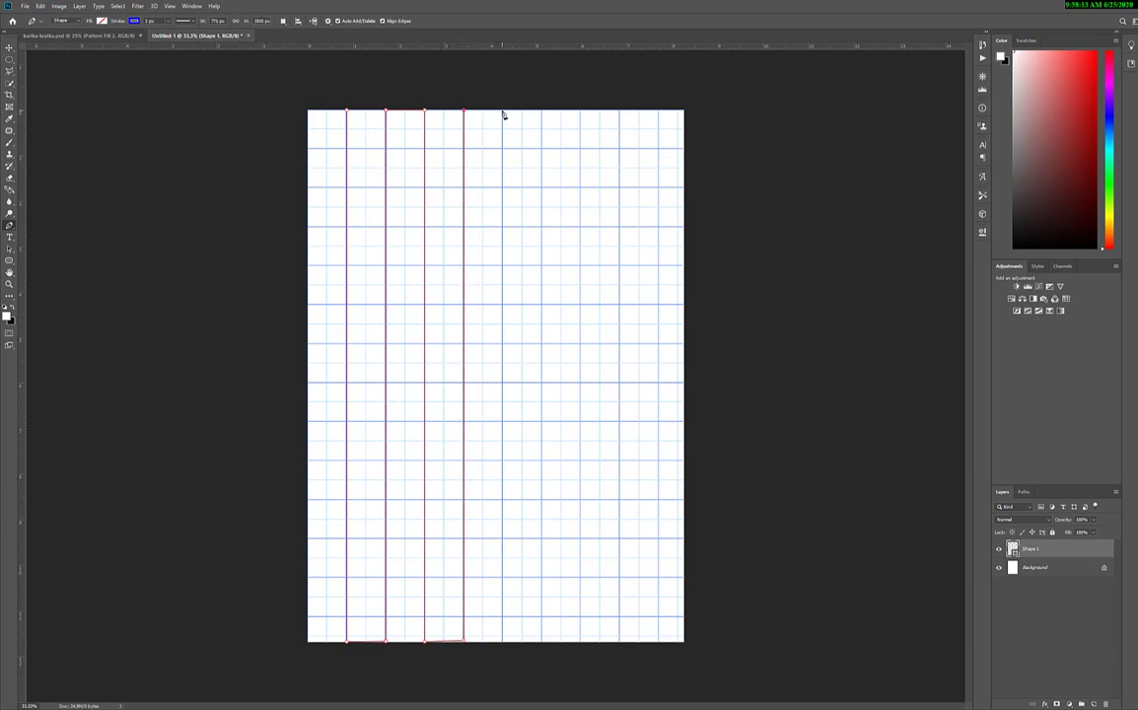
click(503, 112)
click(503, 642)
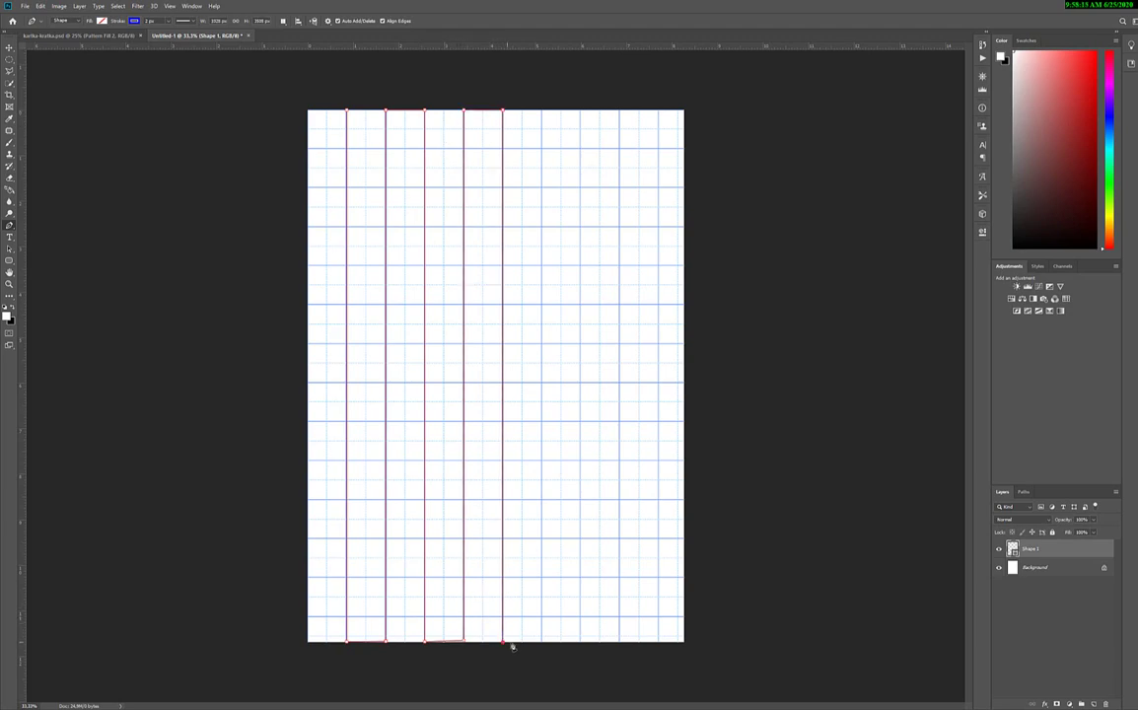
Step: Draw the sixth through ninth vertical lines, then add a new empty layer above
click(541, 642)
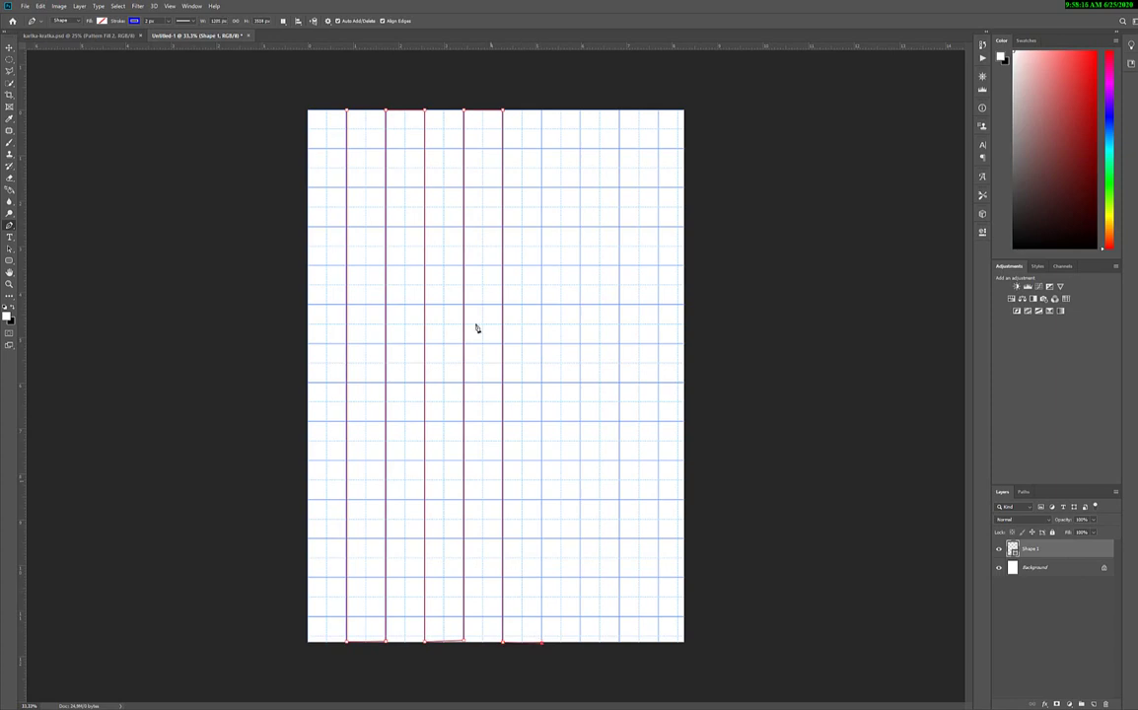
click(542, 111)
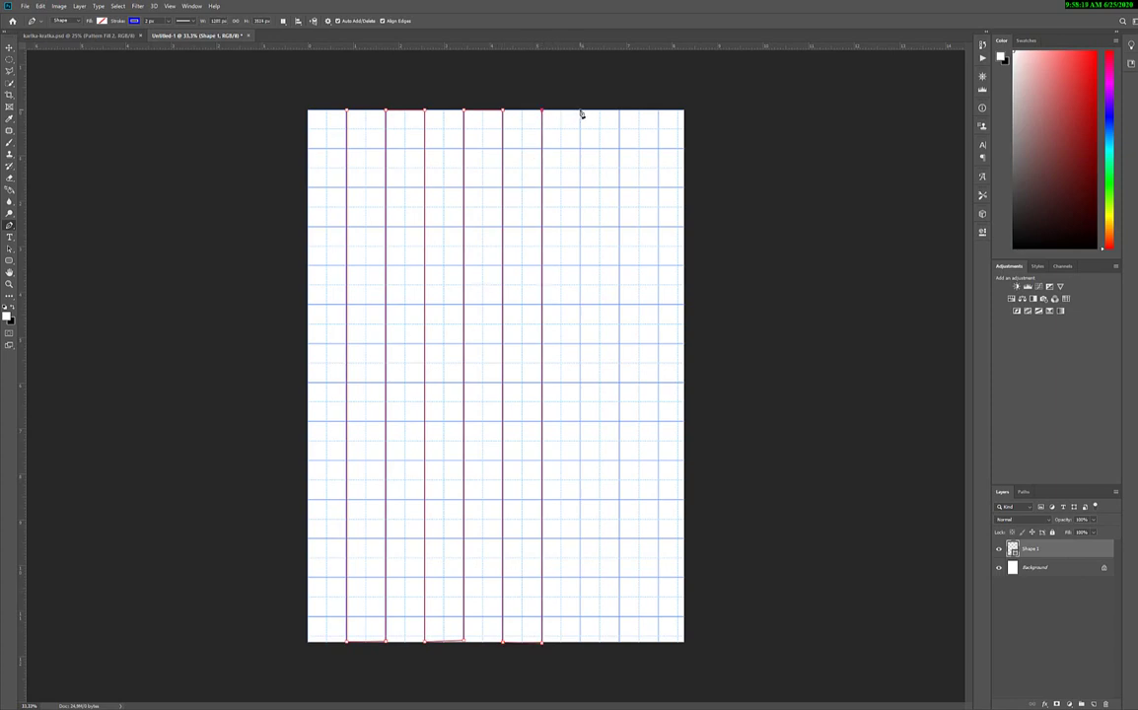
click(581, 111)
click(581, 642)
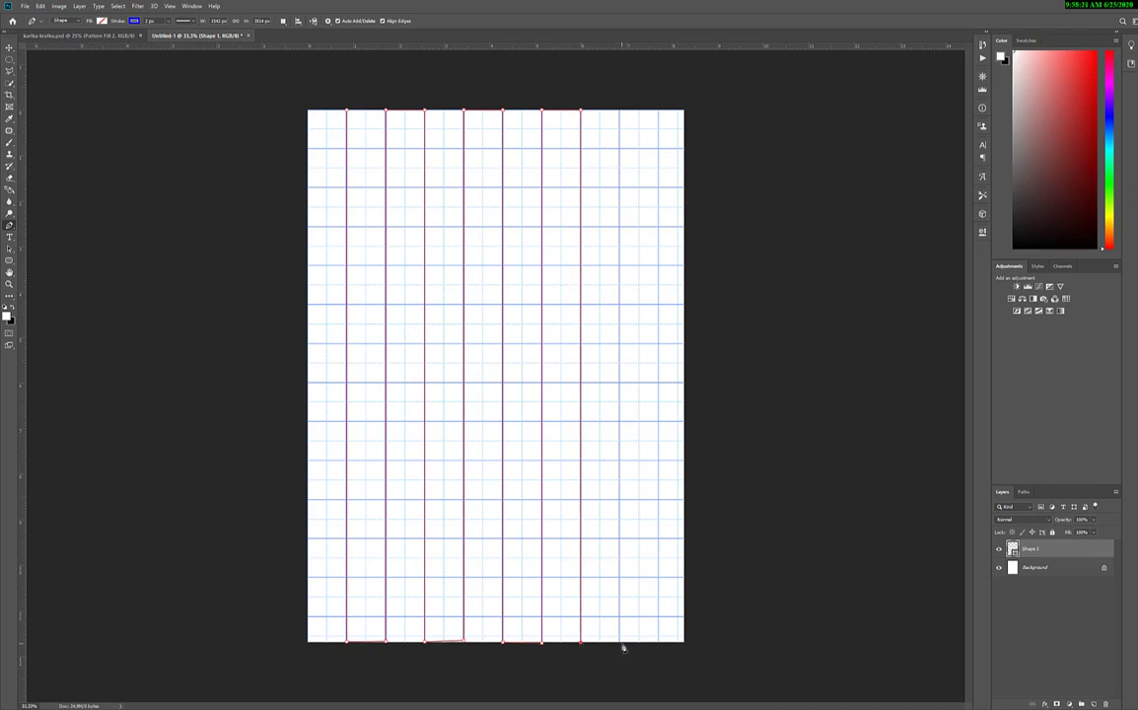
click(619, 642)
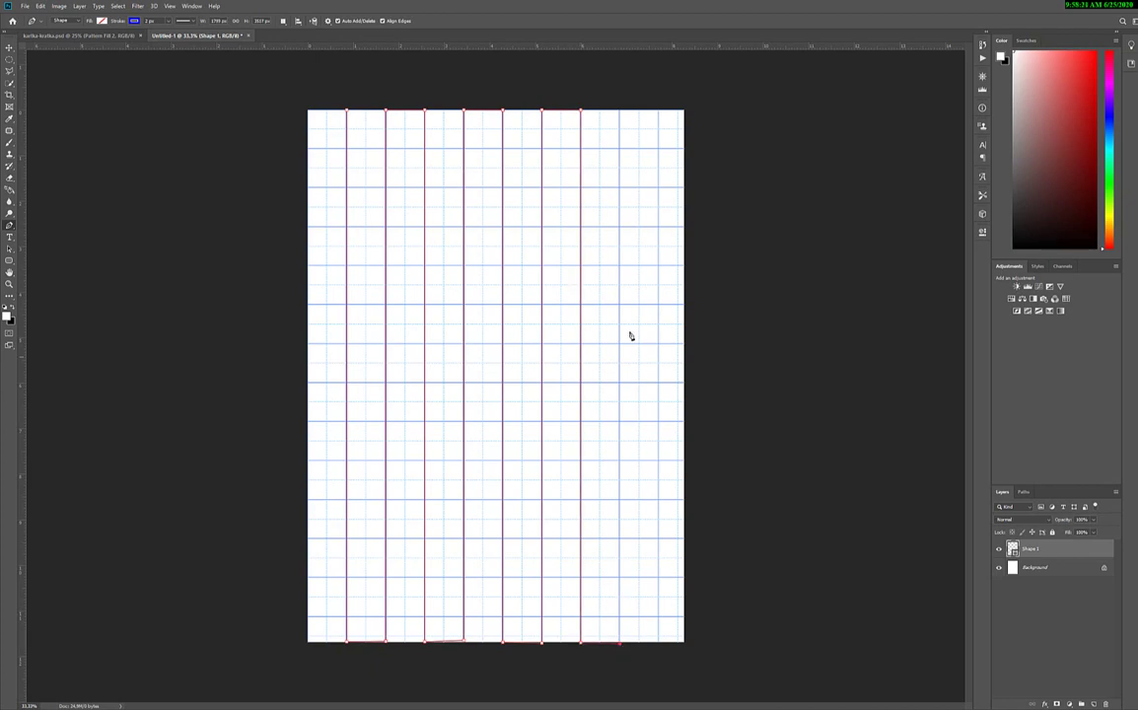
click(619, 112)
click(659, 112)
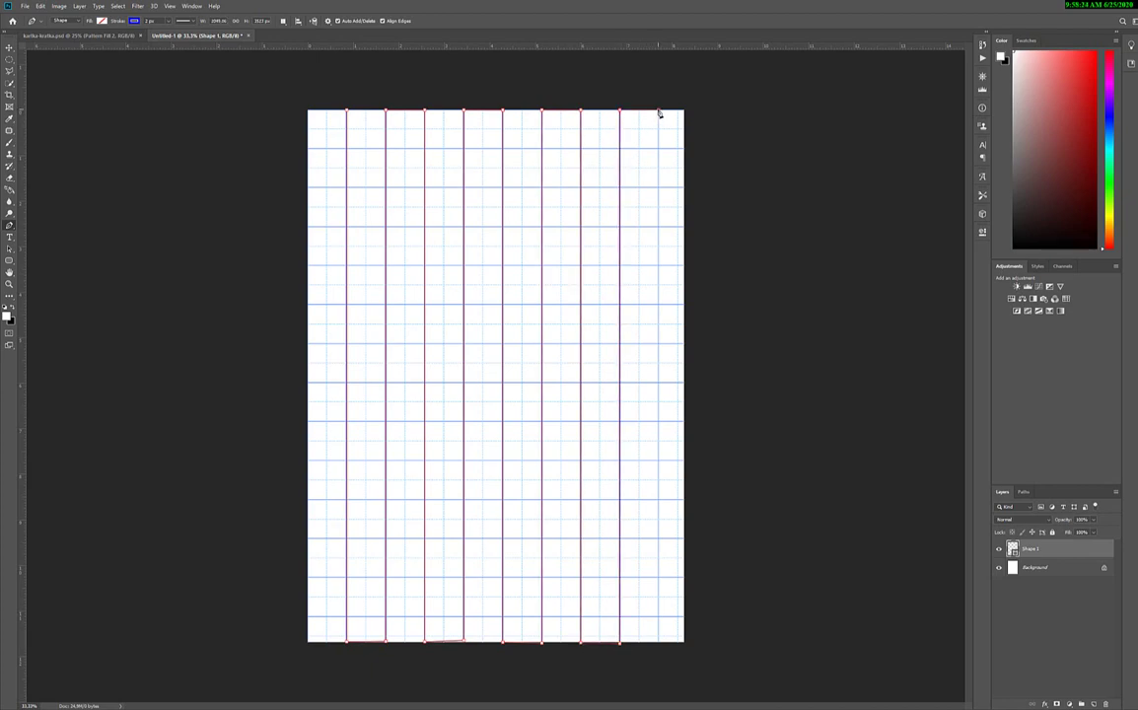
click(659, 642)
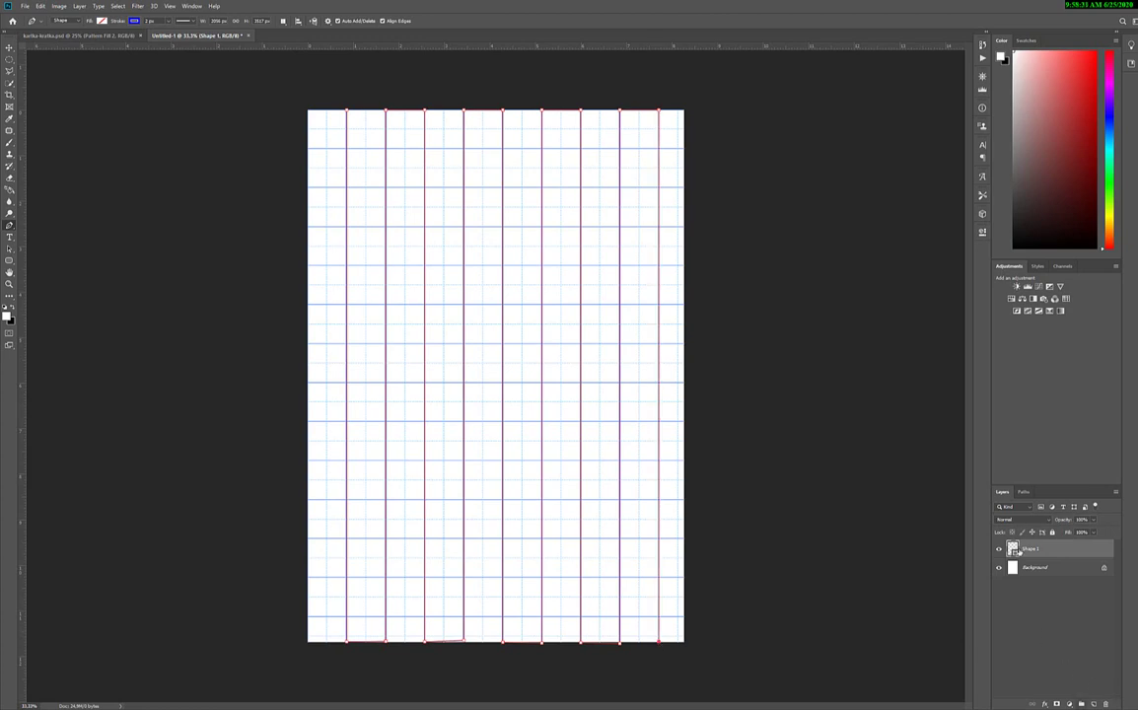
click(1092, 704)
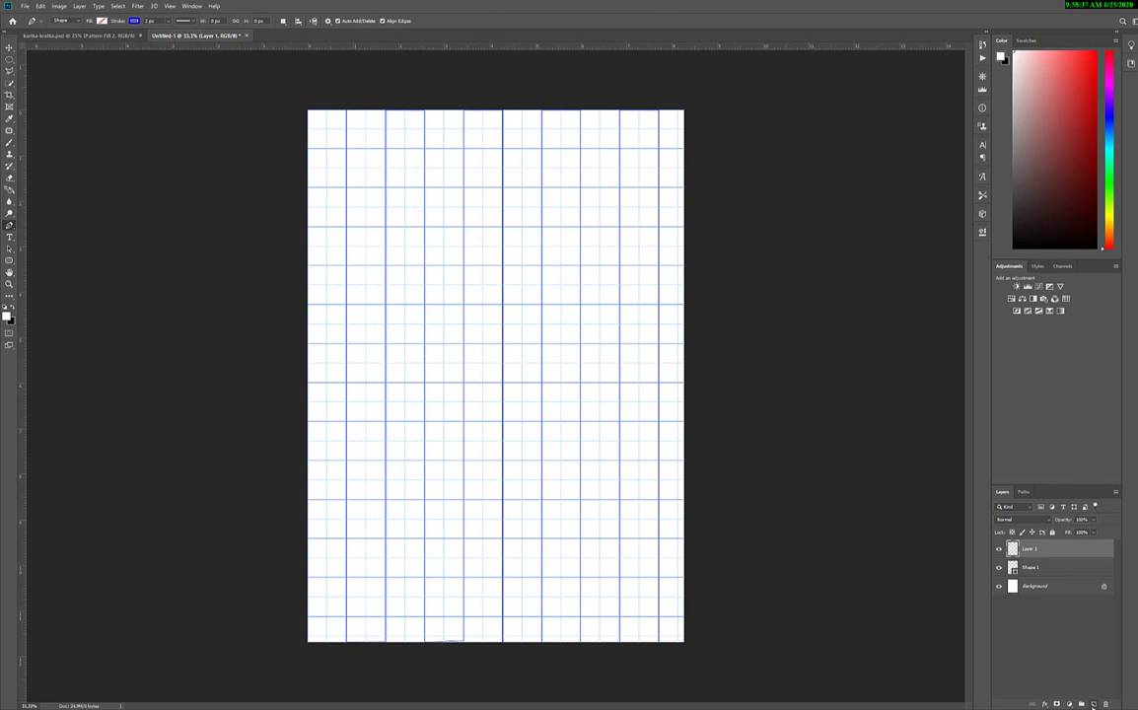
Step: Start Shape 2 at the left edge and zigzag horizontal lines across the top six major rows
click(307, 149)
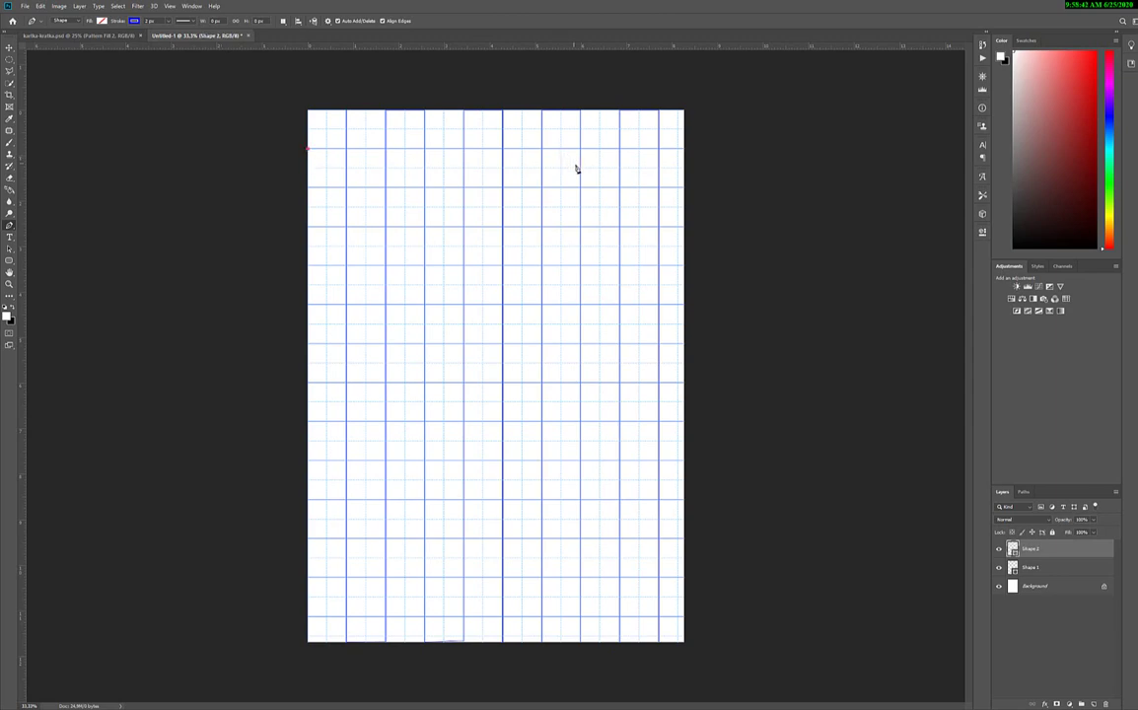
click(684, 149)
click(684, 187)
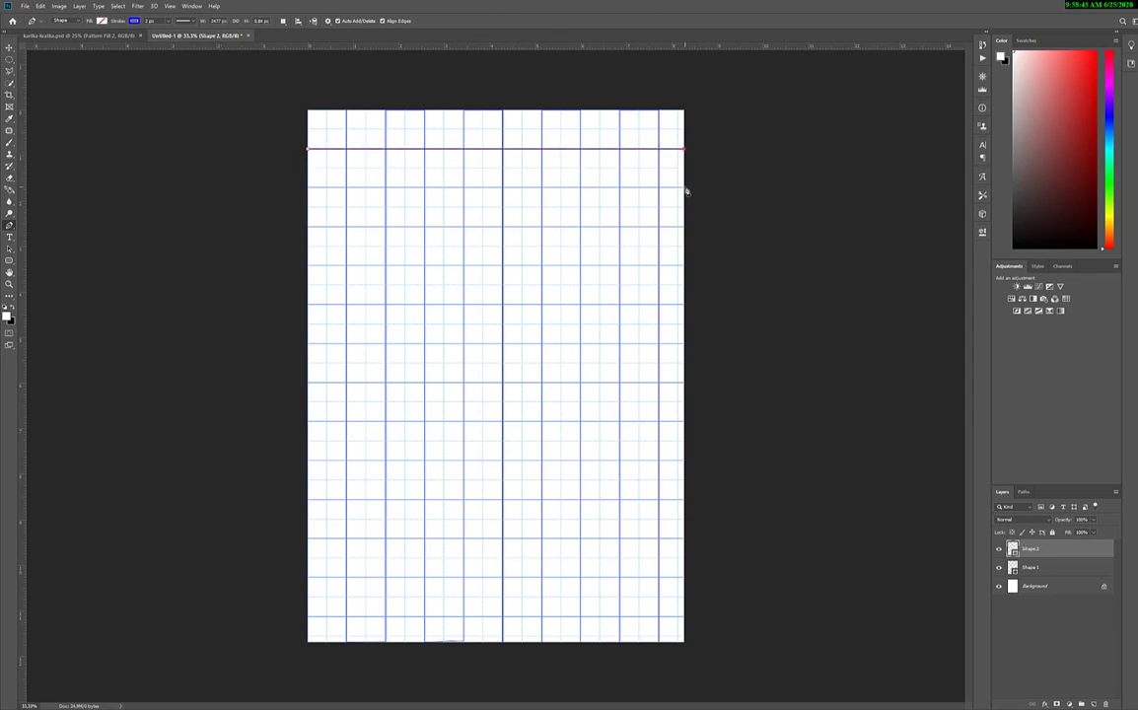
click(308, 186)
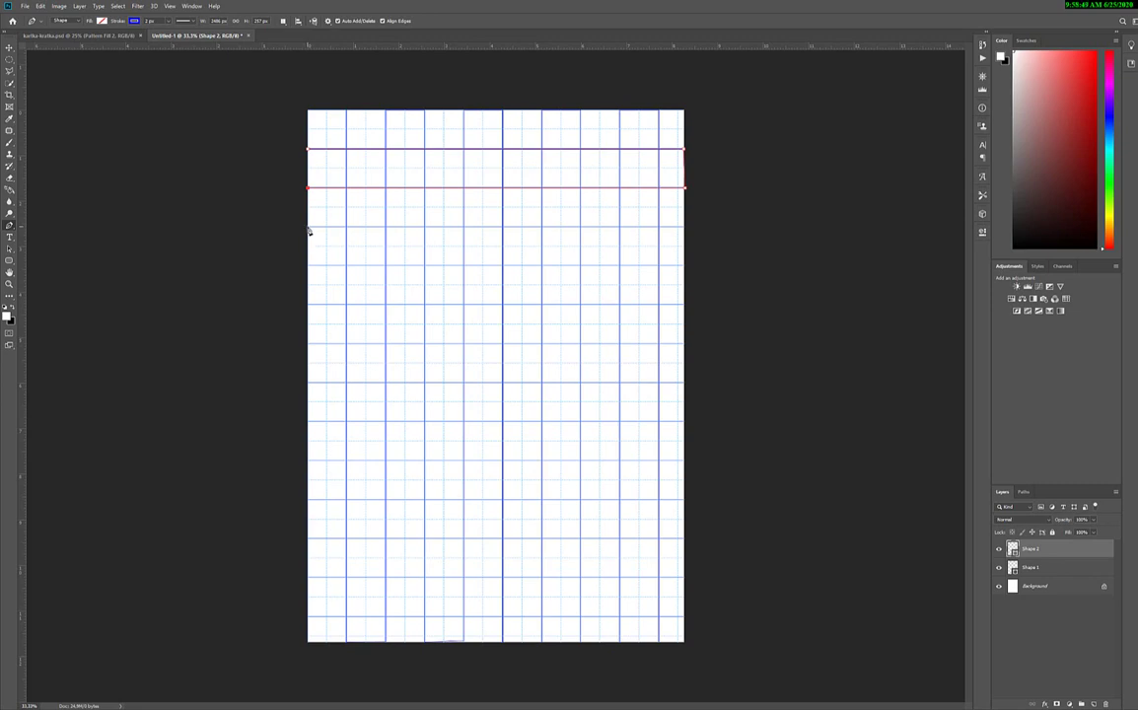
click(308, 226)
click(684, 228)
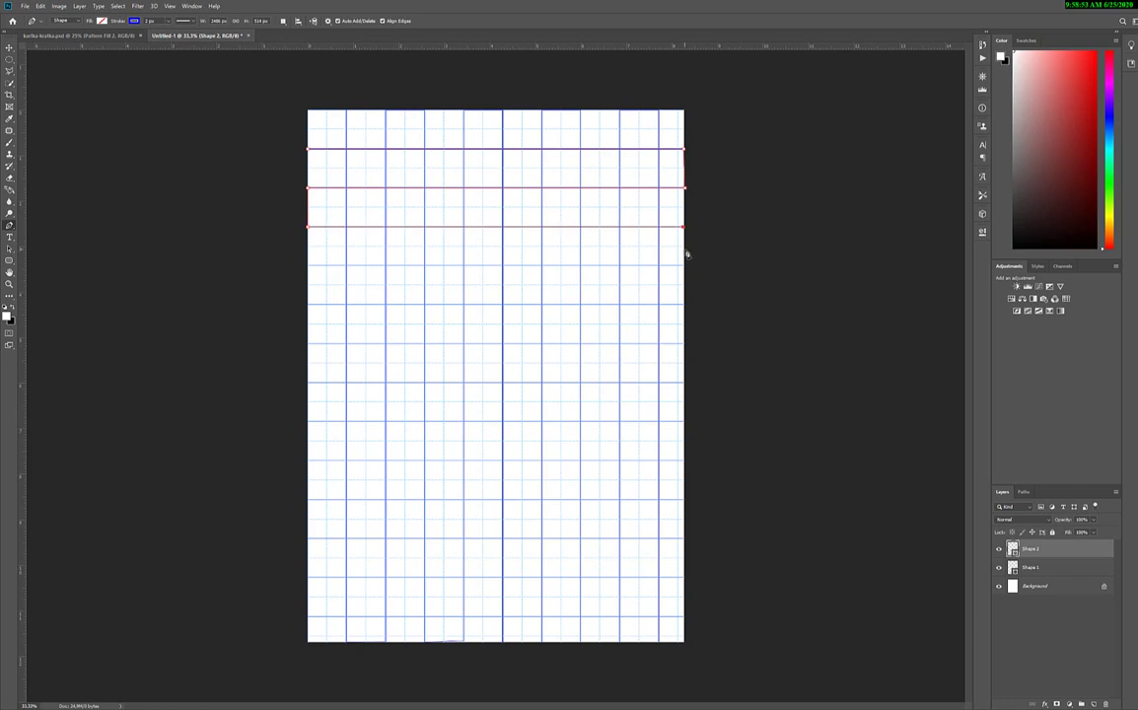
click(684, 264)
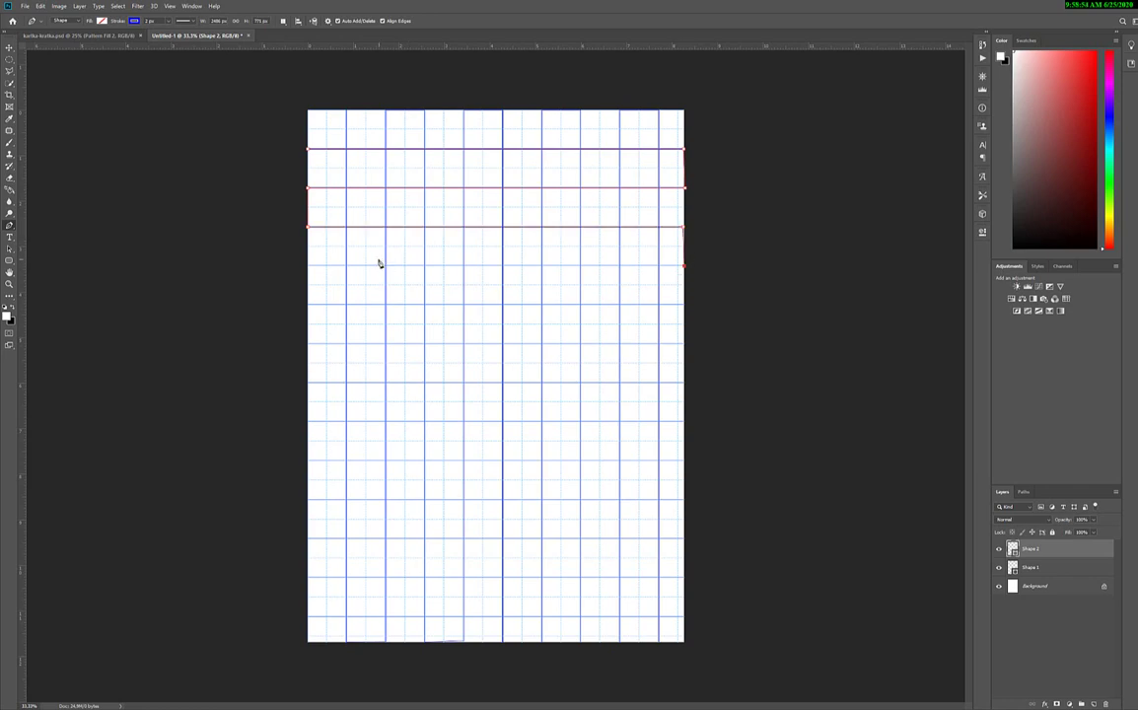
click(308, 265)
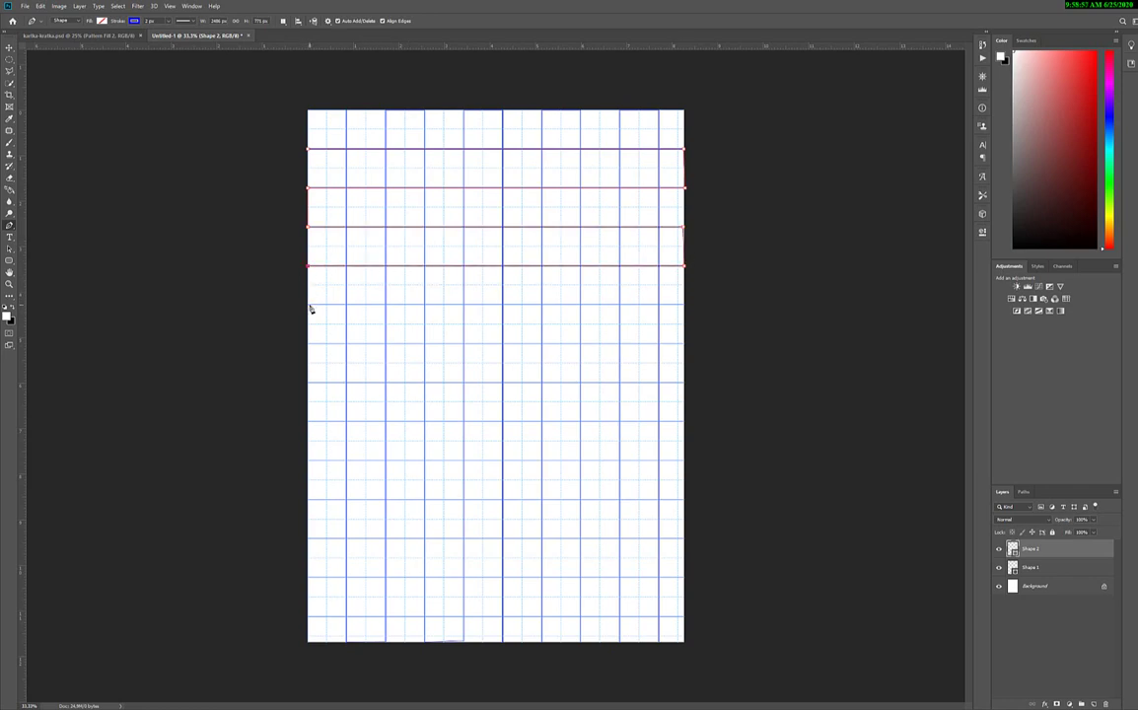
click(308, 303)
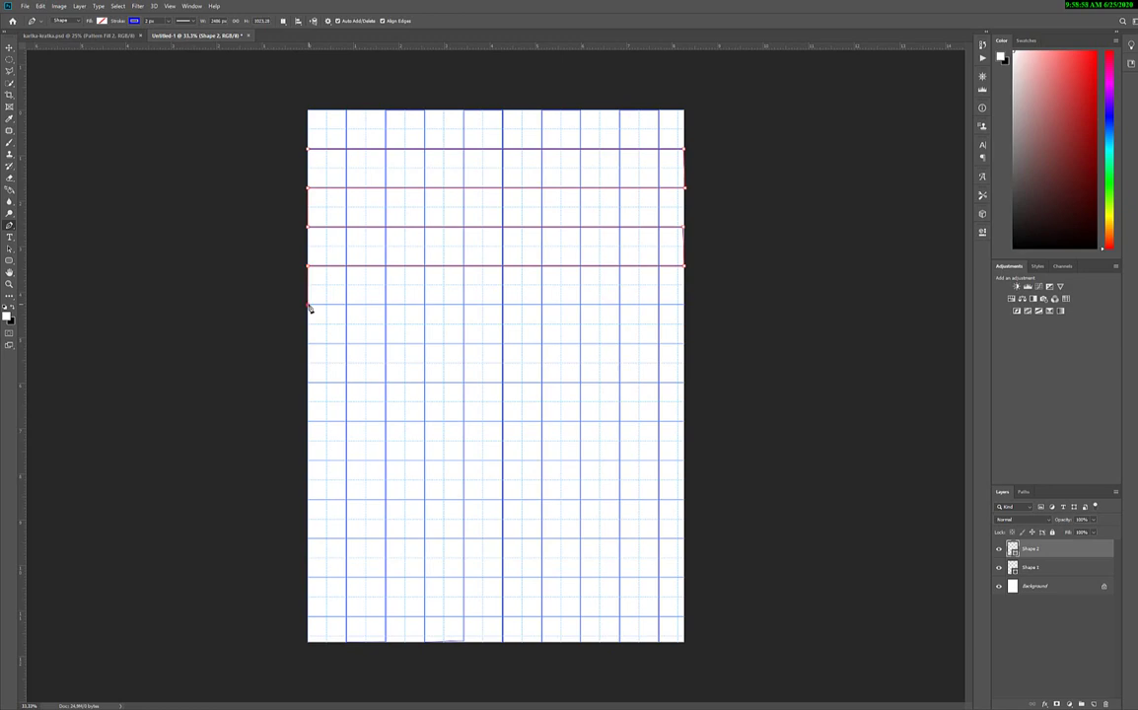
click(683, 304)
click(683, 343)
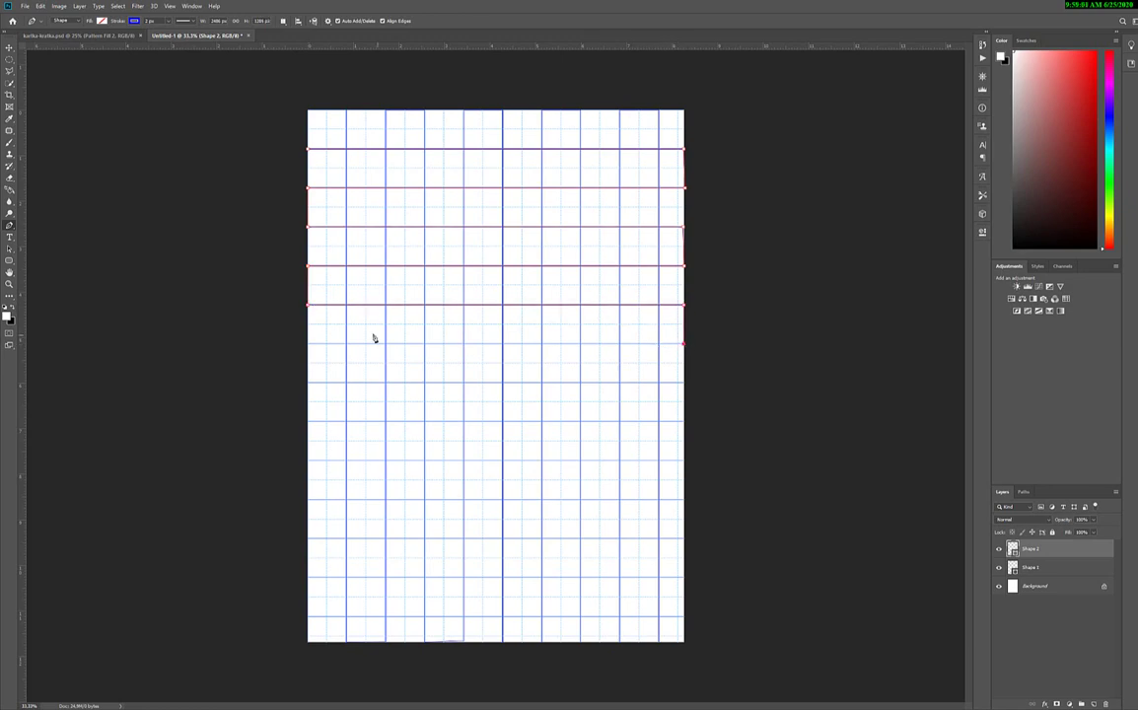
click(308, 343)
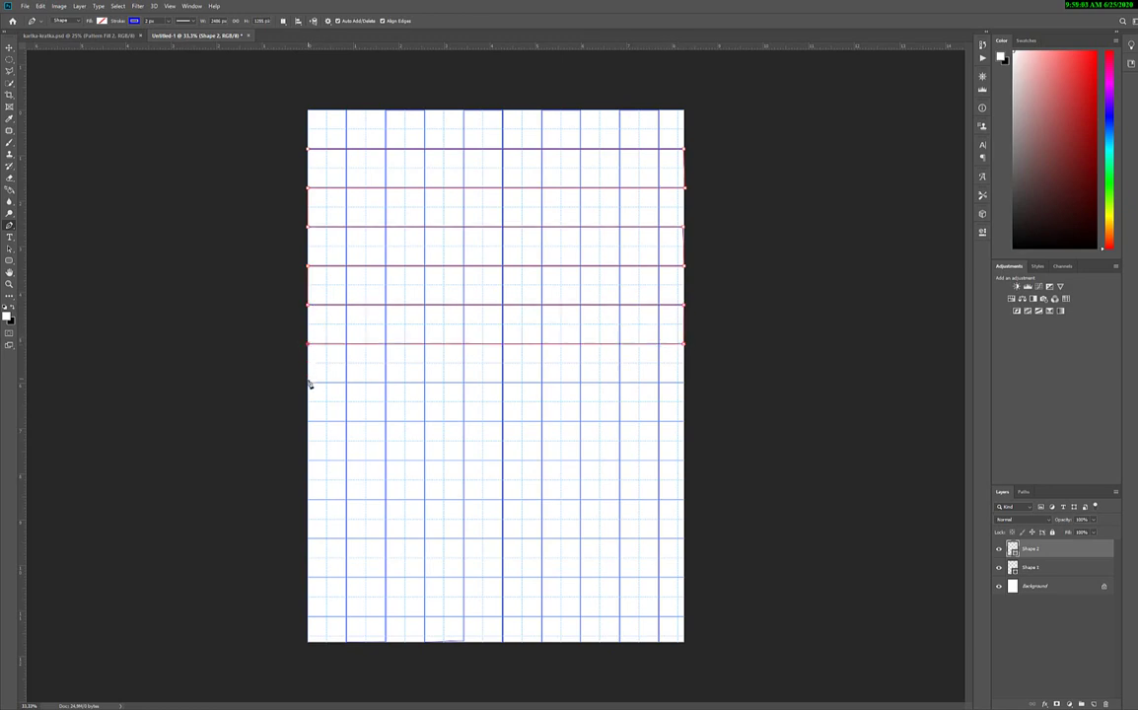
Step: Continue the zigzag across the remaining major rows down to the bottom gridline
click(308, 383)
click(684, 383)
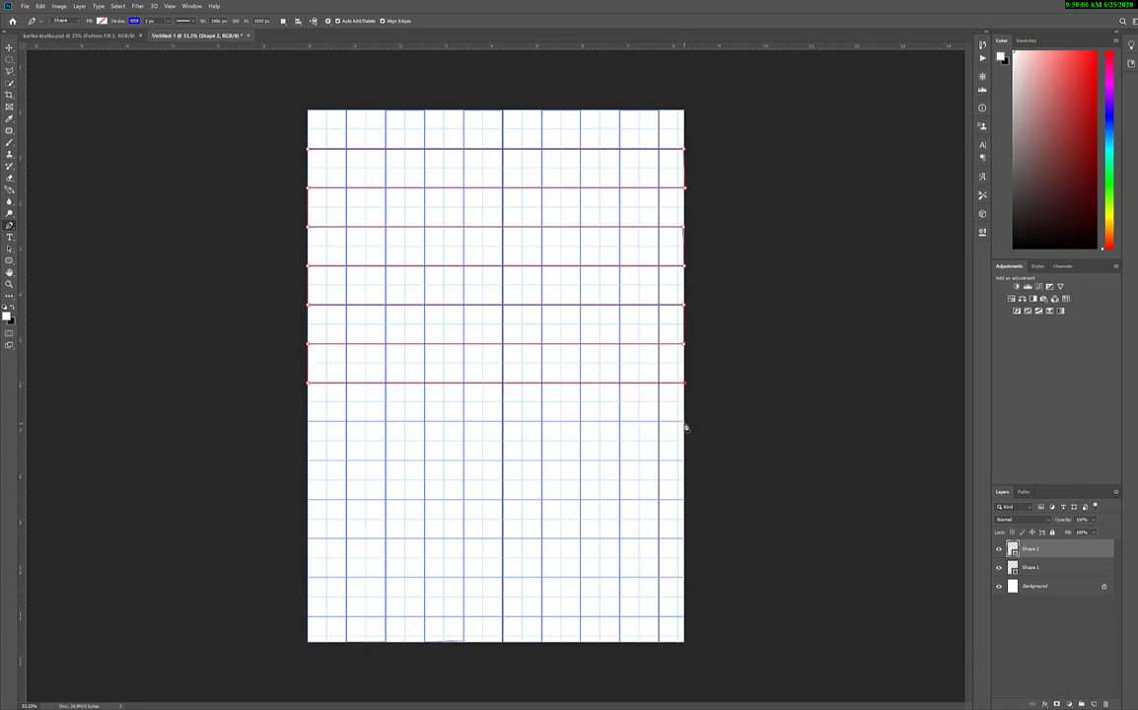
click(307, 422)
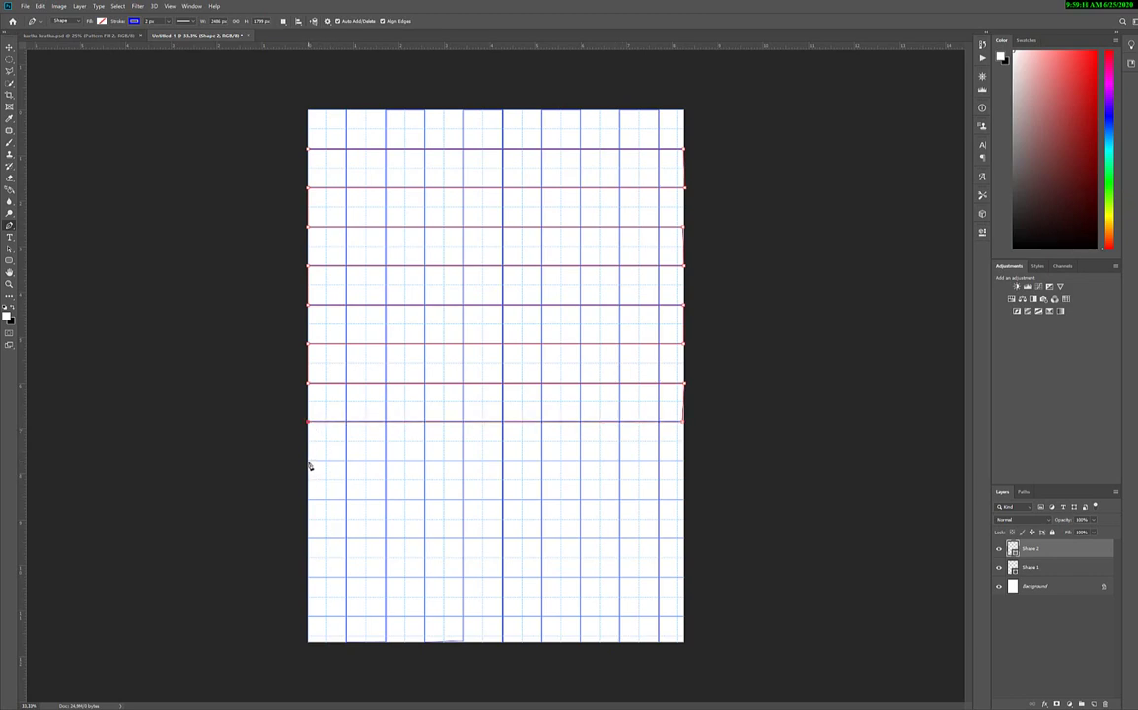
click(307, 460)
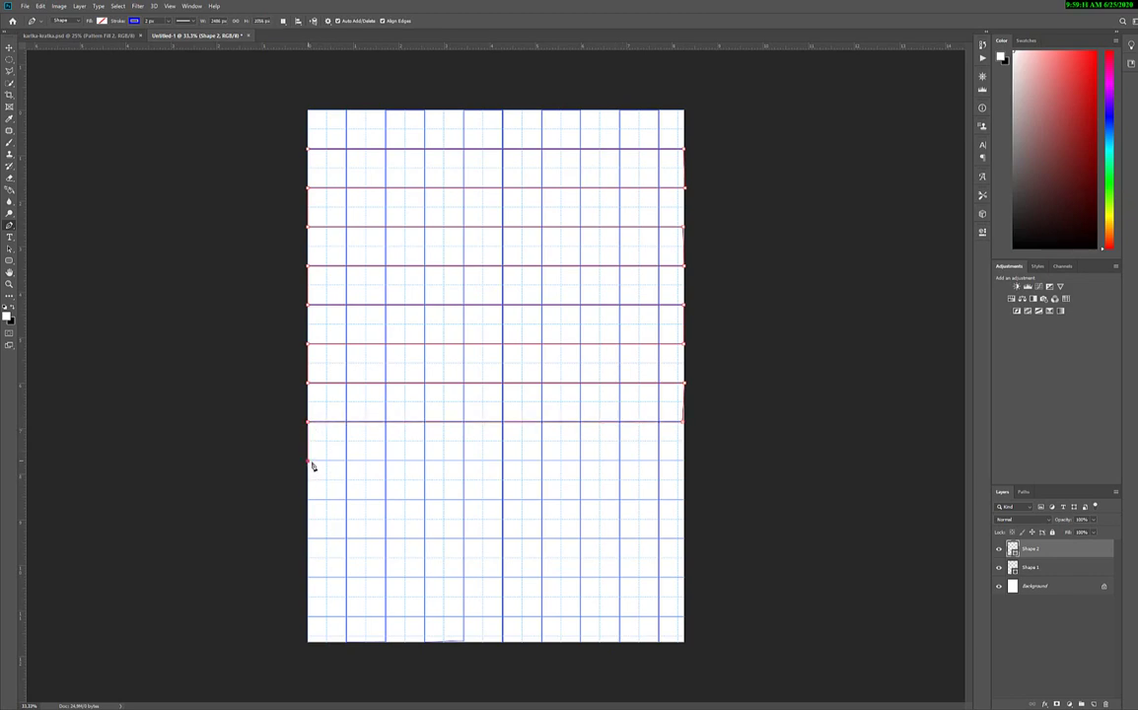
click(684, 462)
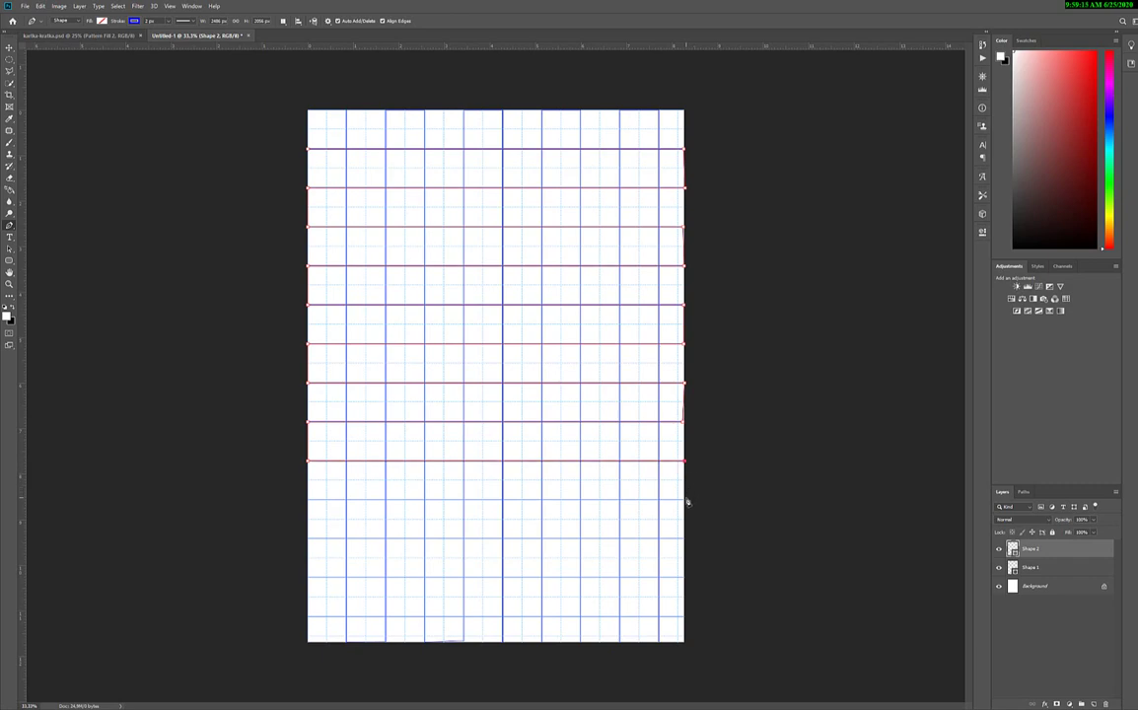
click(684, 499)
click(309, 500)
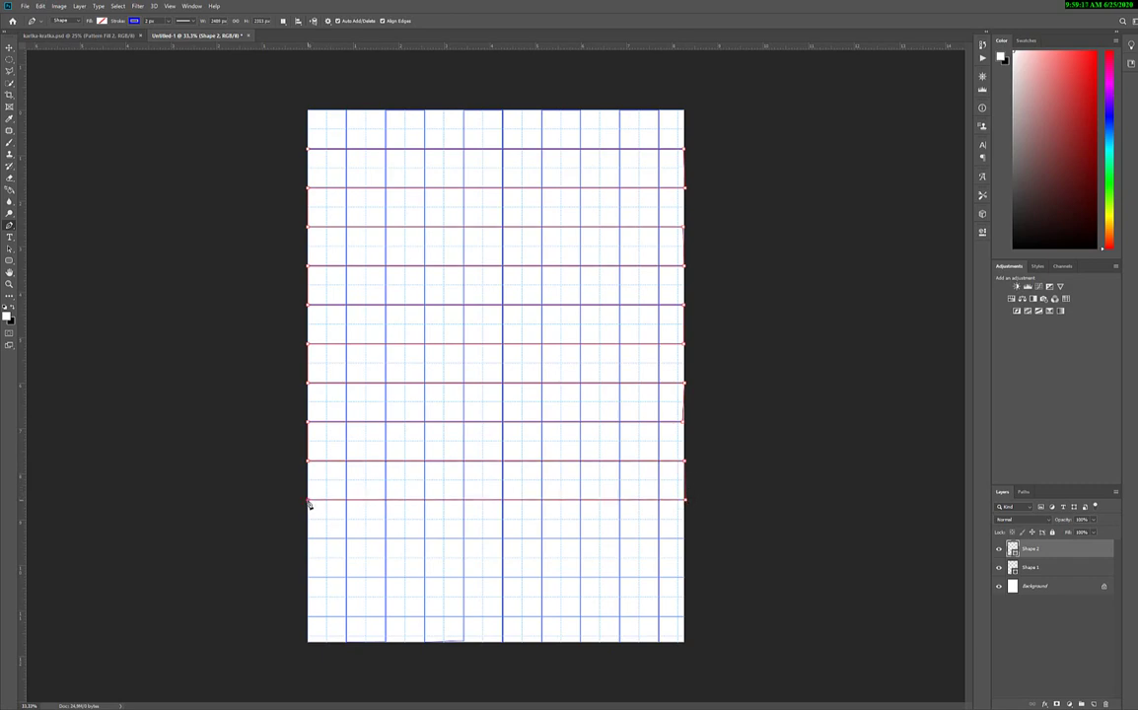
click(308, 538)
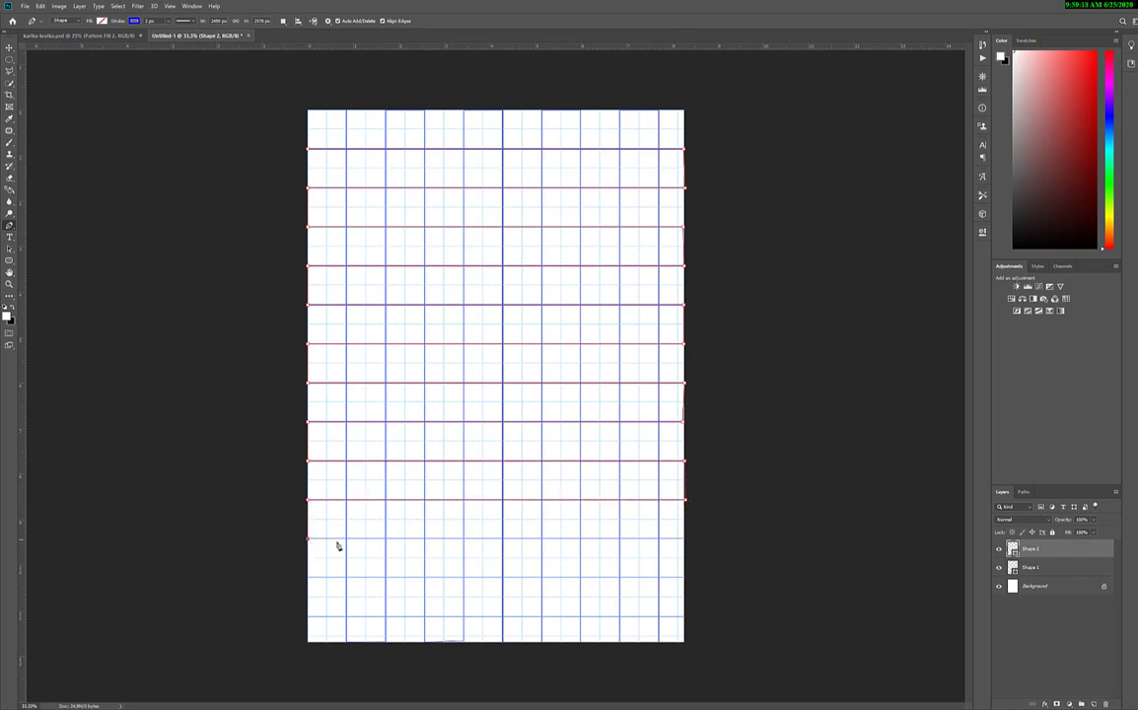
click(684, 539)
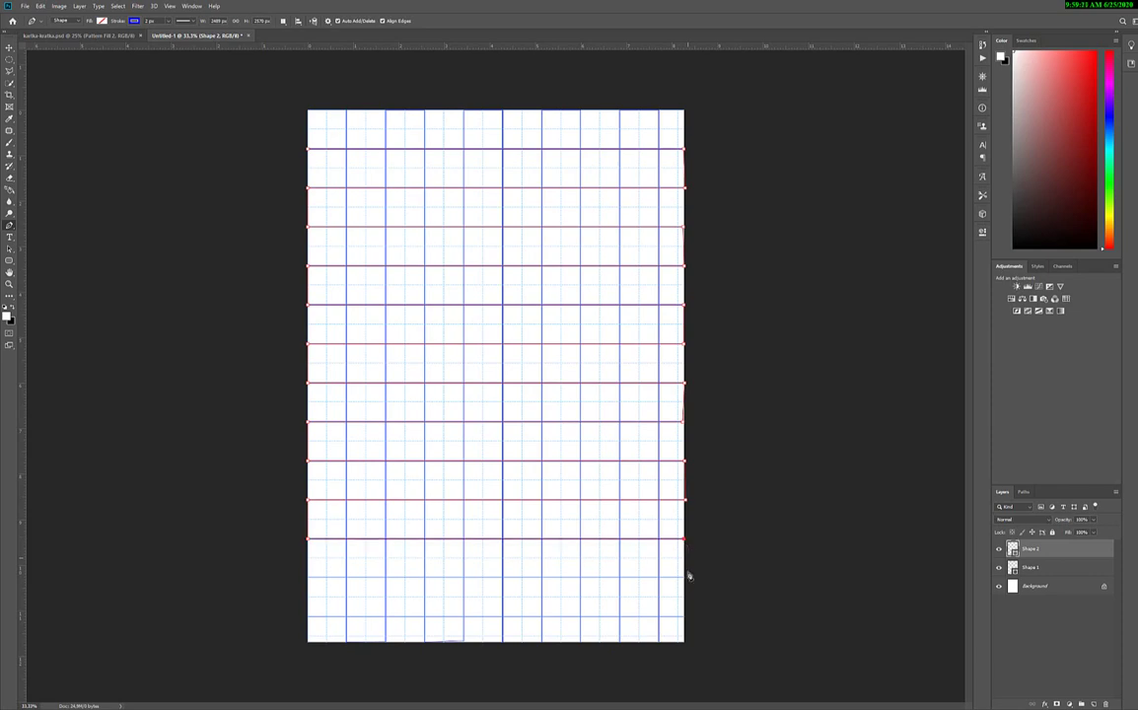
click(683, 577)
click(307, 578)
click(308, 617)
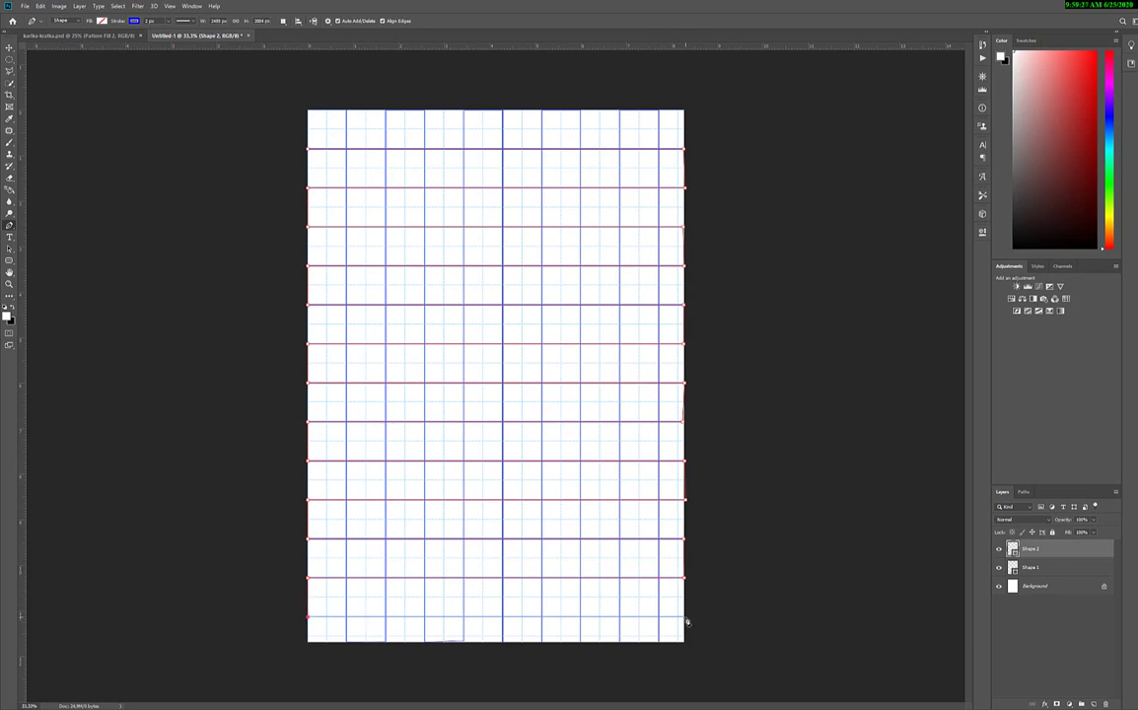
click(685, 619)
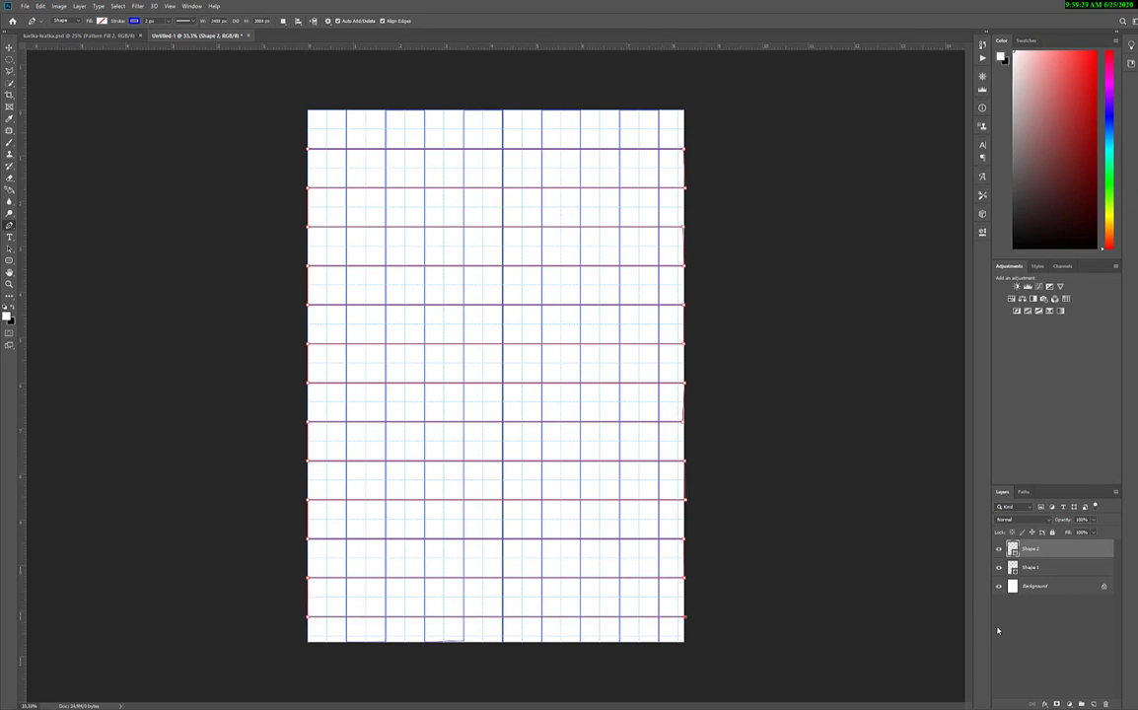
Step: Add a new empty top layer and drag a rectangular marquee selection across the top of the grid
click(1093, 704)
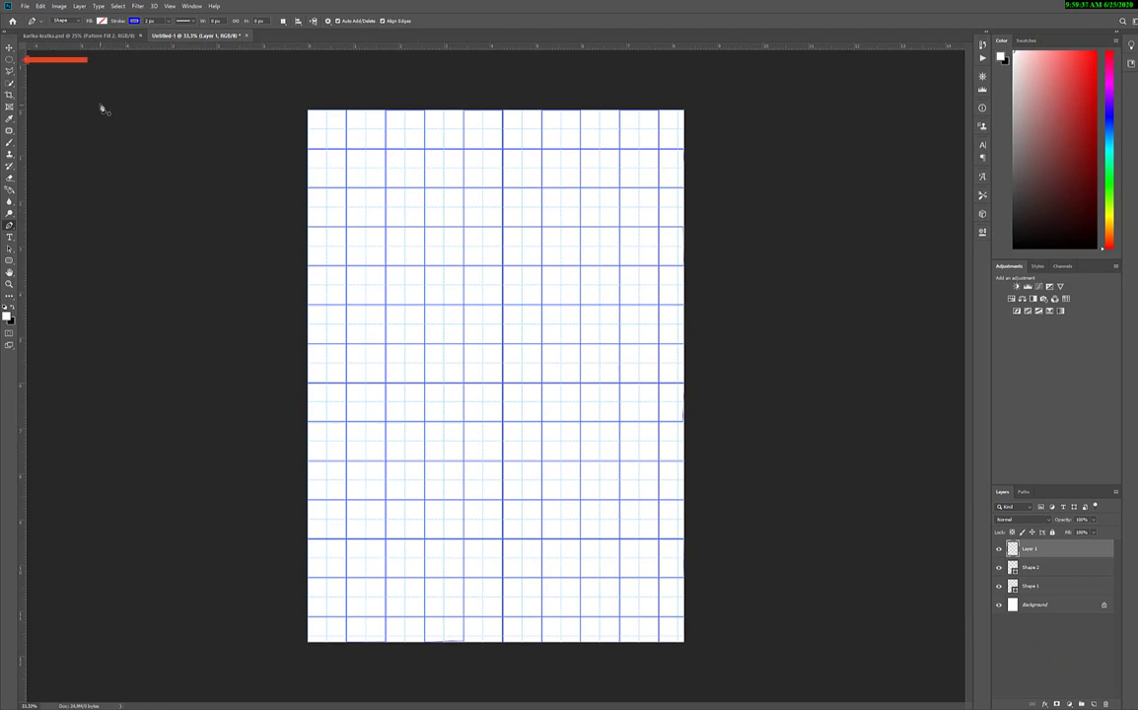
click(11, 60)
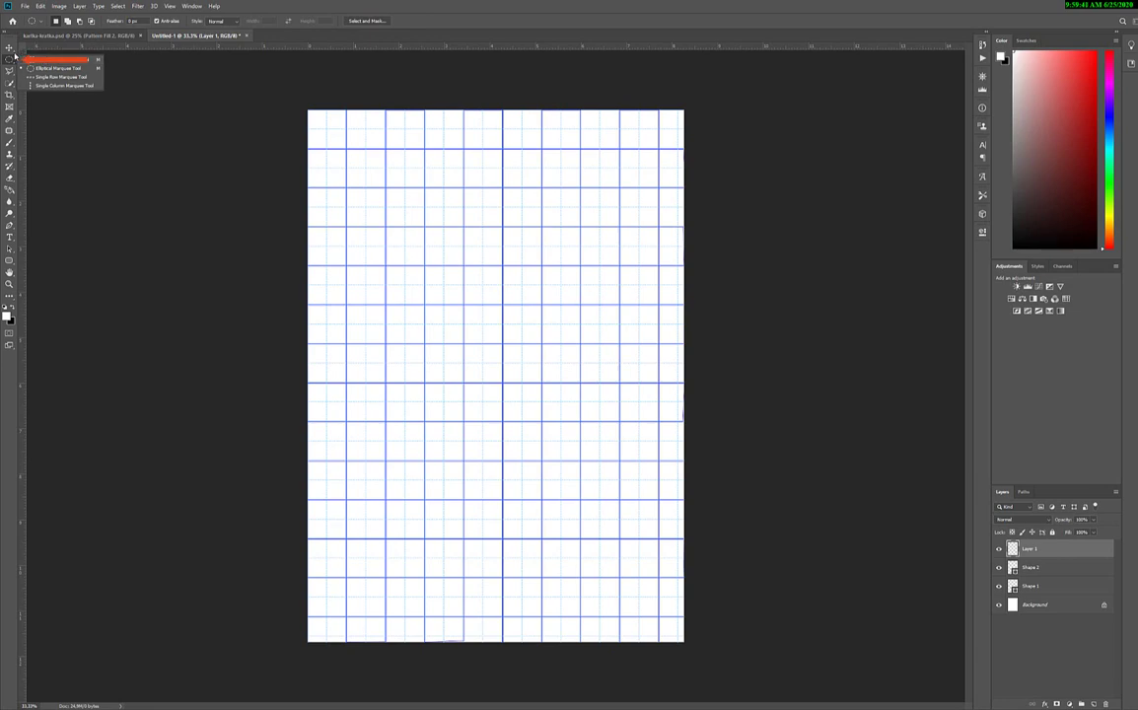
click(59, 59)
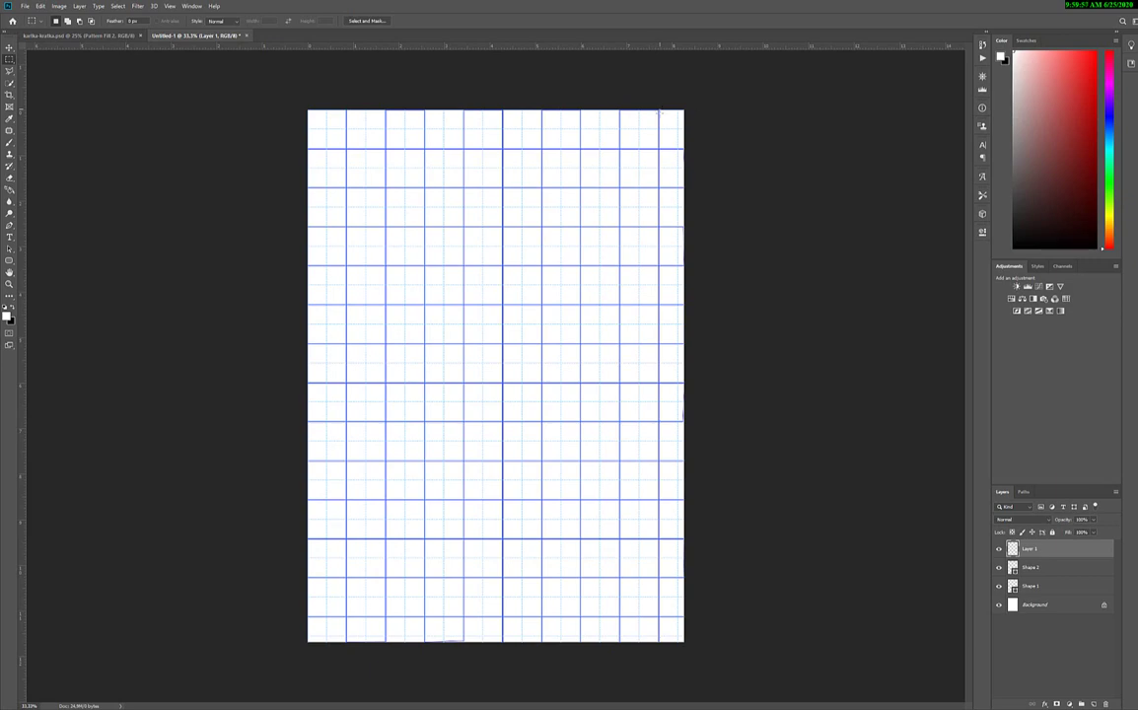
mouse_move(659, 113)
mouse_down()
mouse_move(659, 457)
mouse_move(295, 460)
mouse_move(523, 178)
mouse_move(631, 87)
mouse_move(653, 87)
mouse_move(659, 106)
mouse_up()
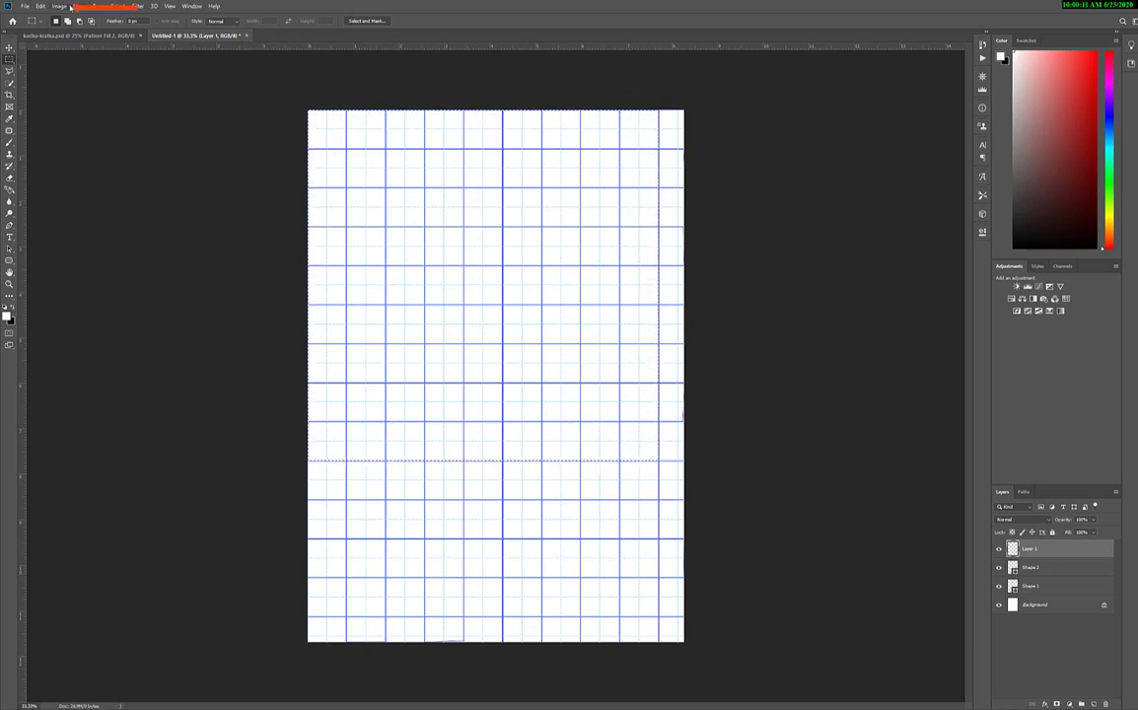
Step: Crop the page to the square selection and define it as a pattern named 'test 000'
click(60, 6)
click(64, 100)
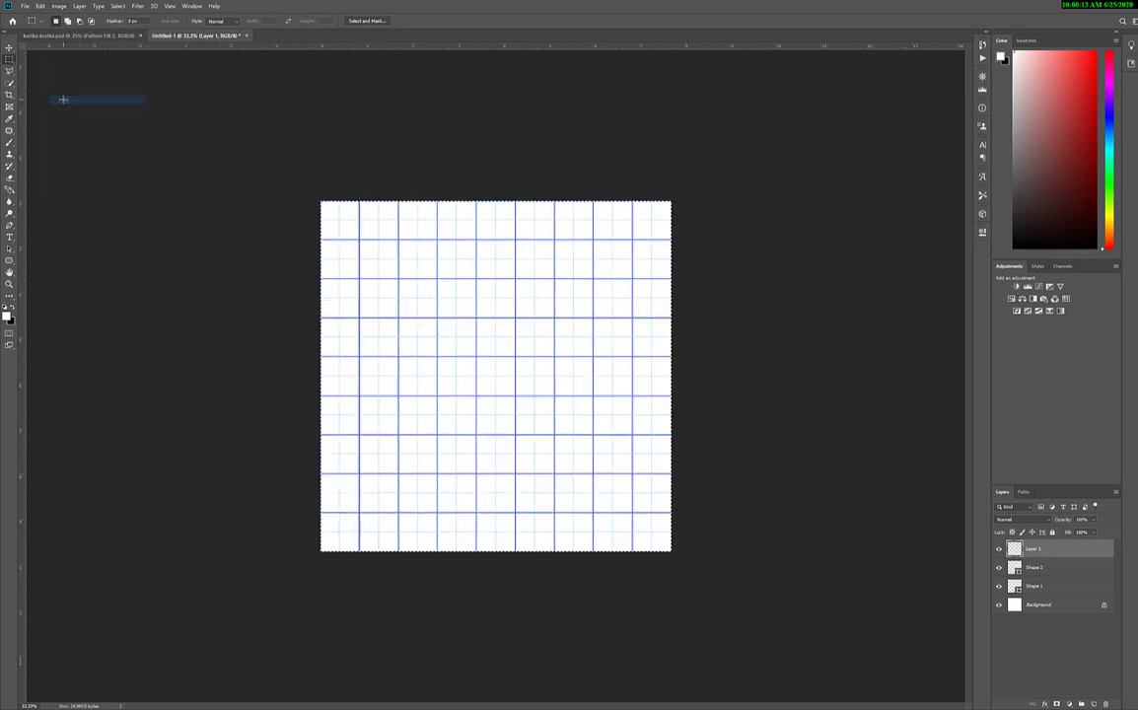
click(41, 6)
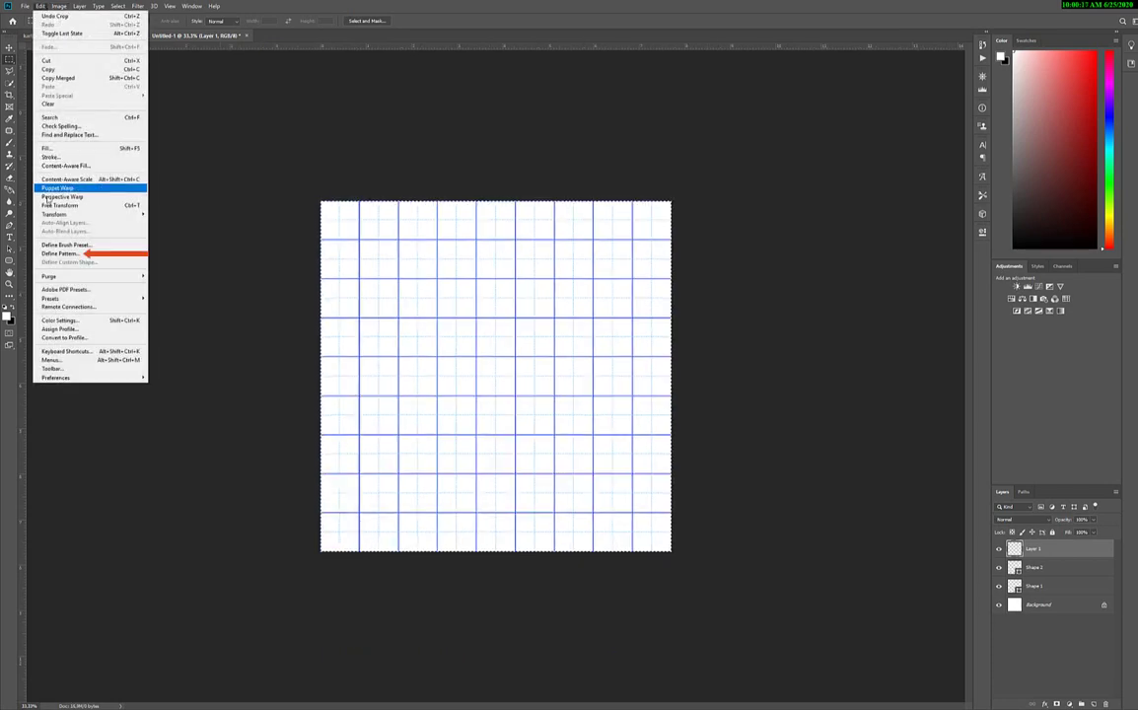
click(59, 254)
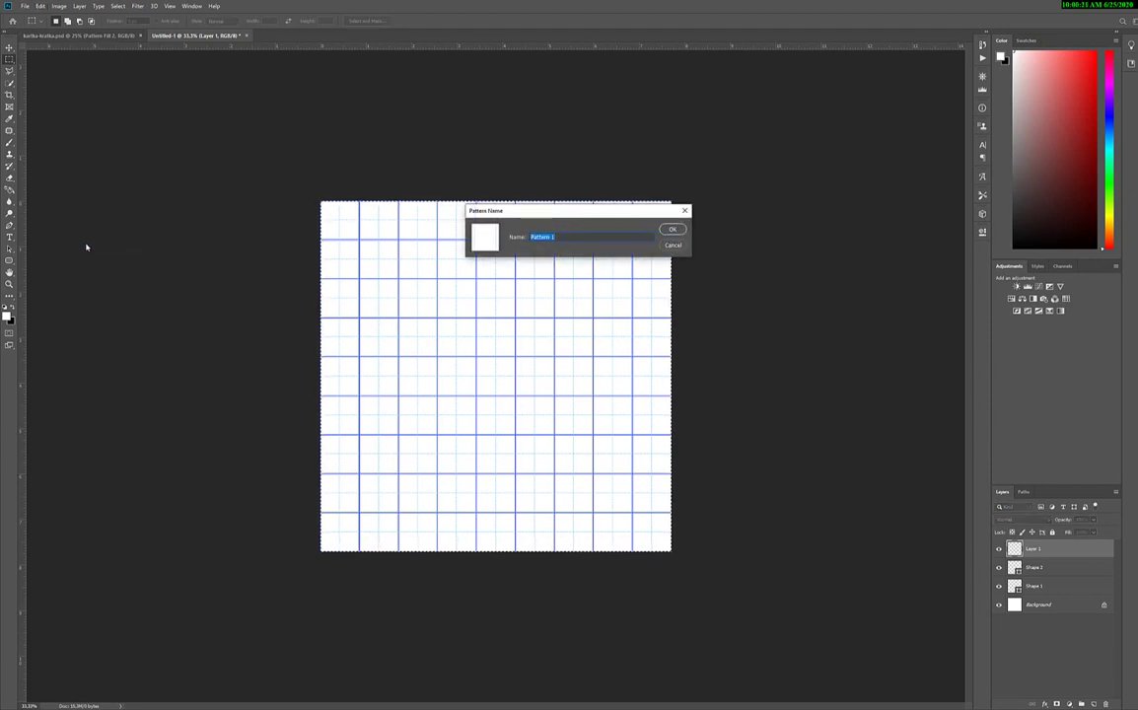
click(559, 238)
text(000)
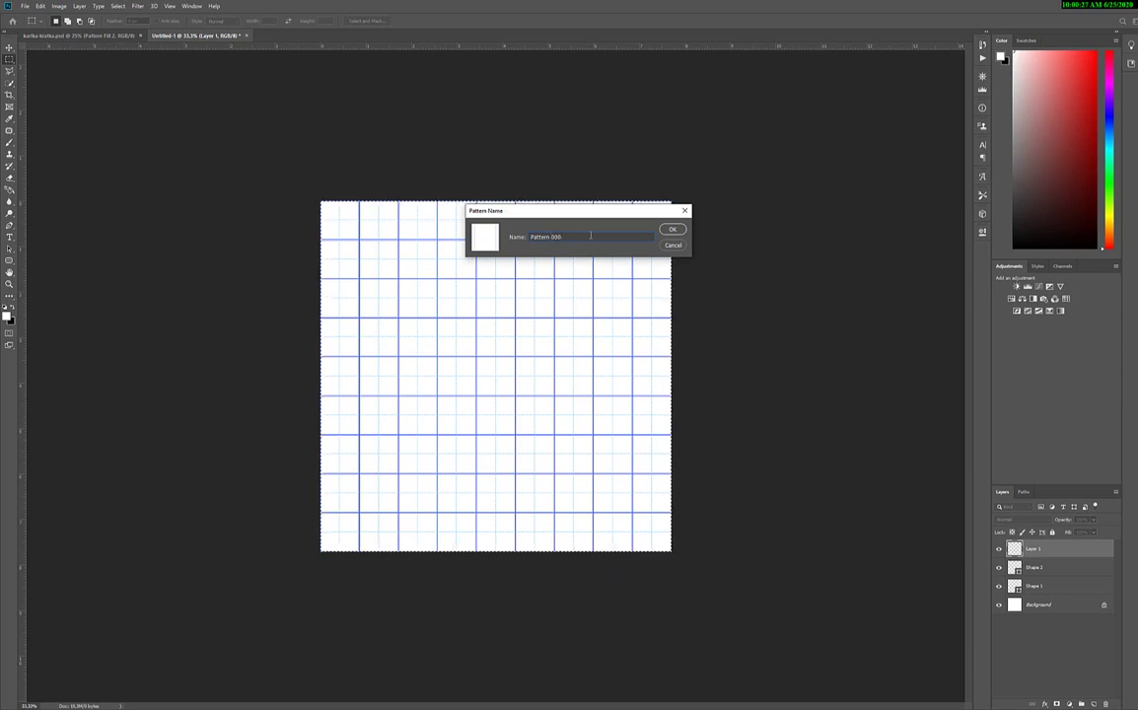
double_click(549, 236)
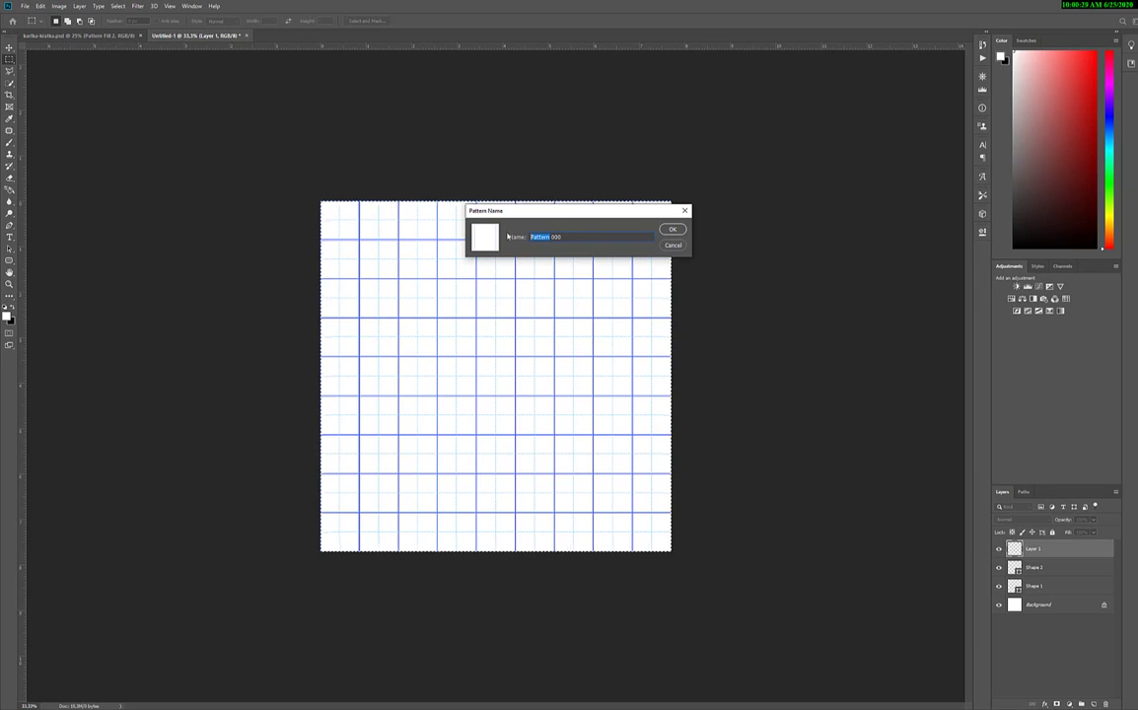
text(test)
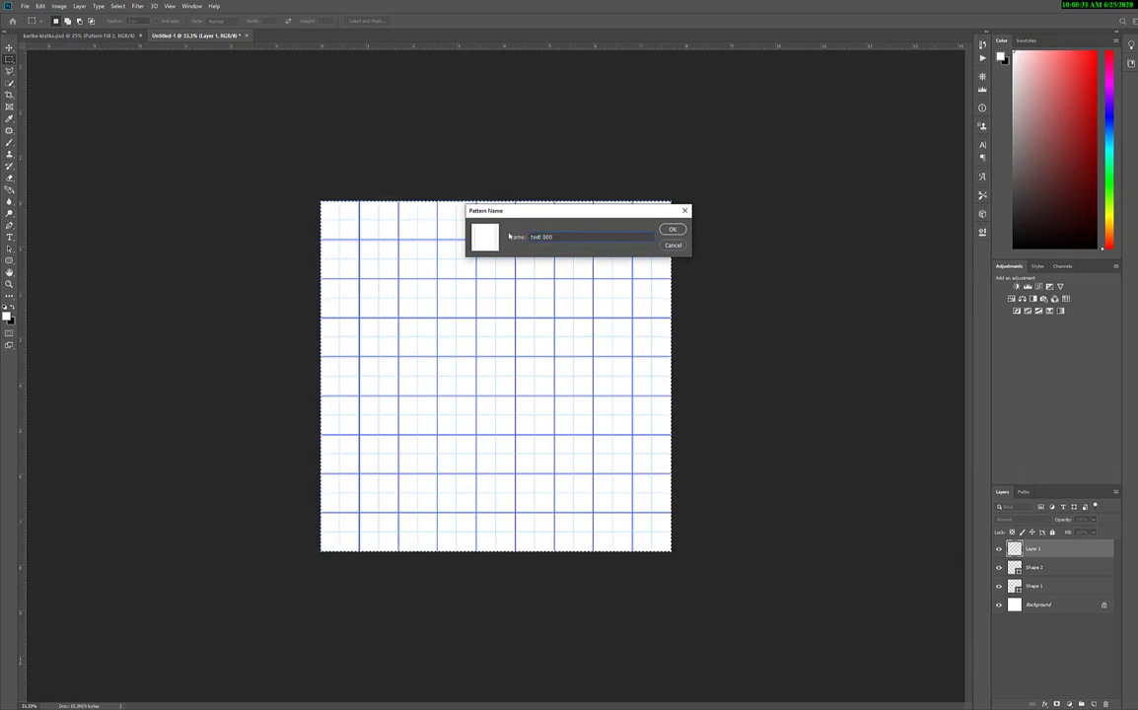
click(671, 229)
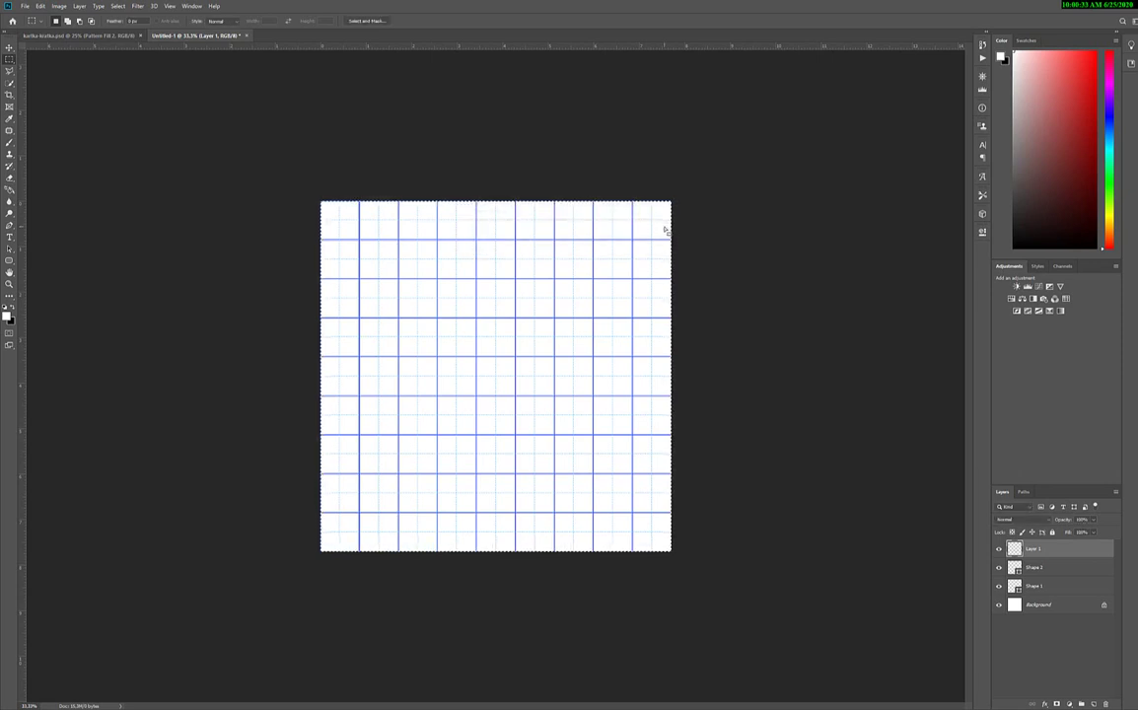
Step: Deselect the grid and start a new document with the A4 210 × 297 mm preset
key(v)
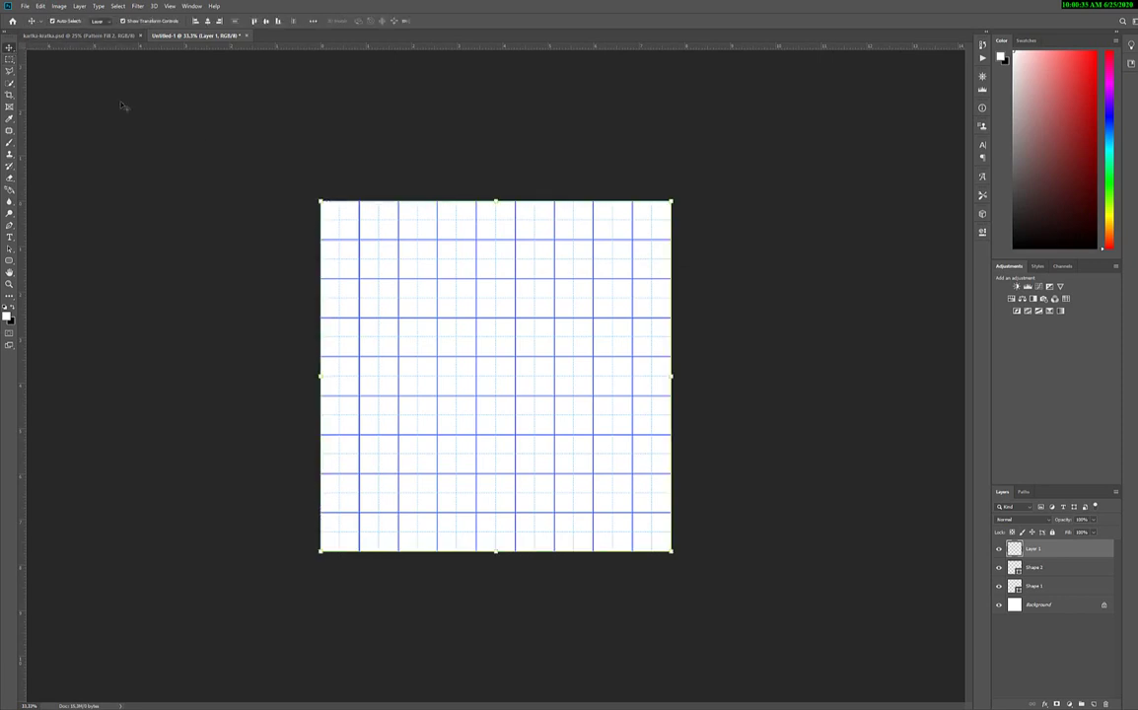
key(m)
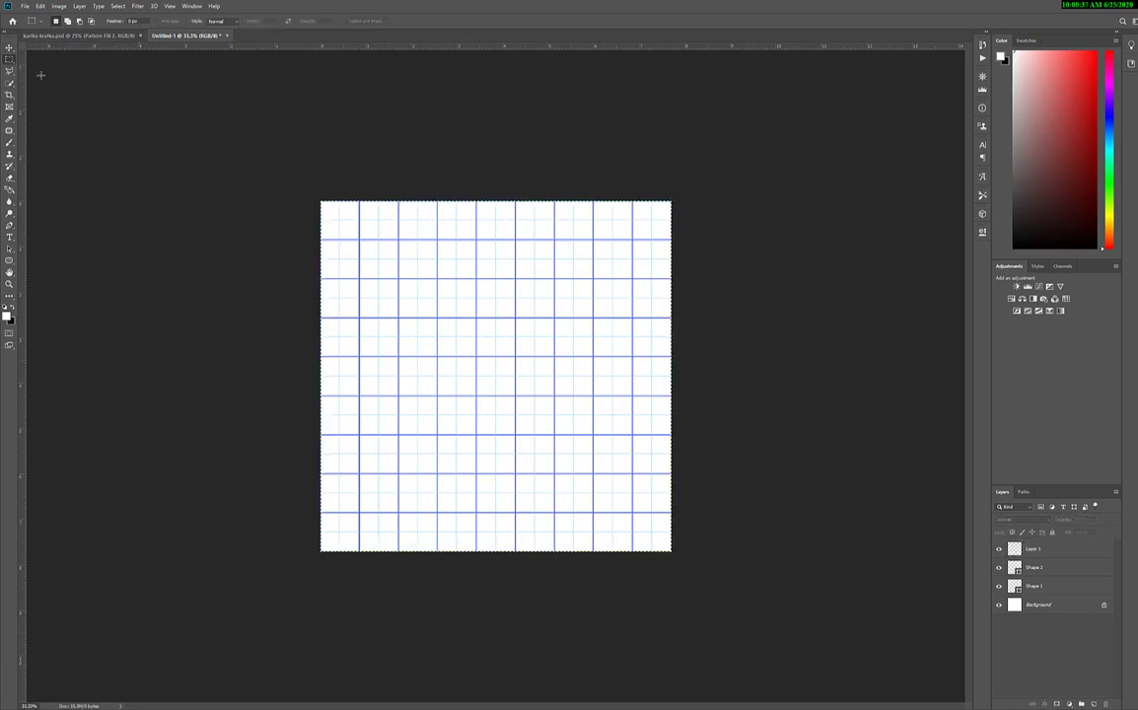
key(ctrl+d)
click(9, 46)
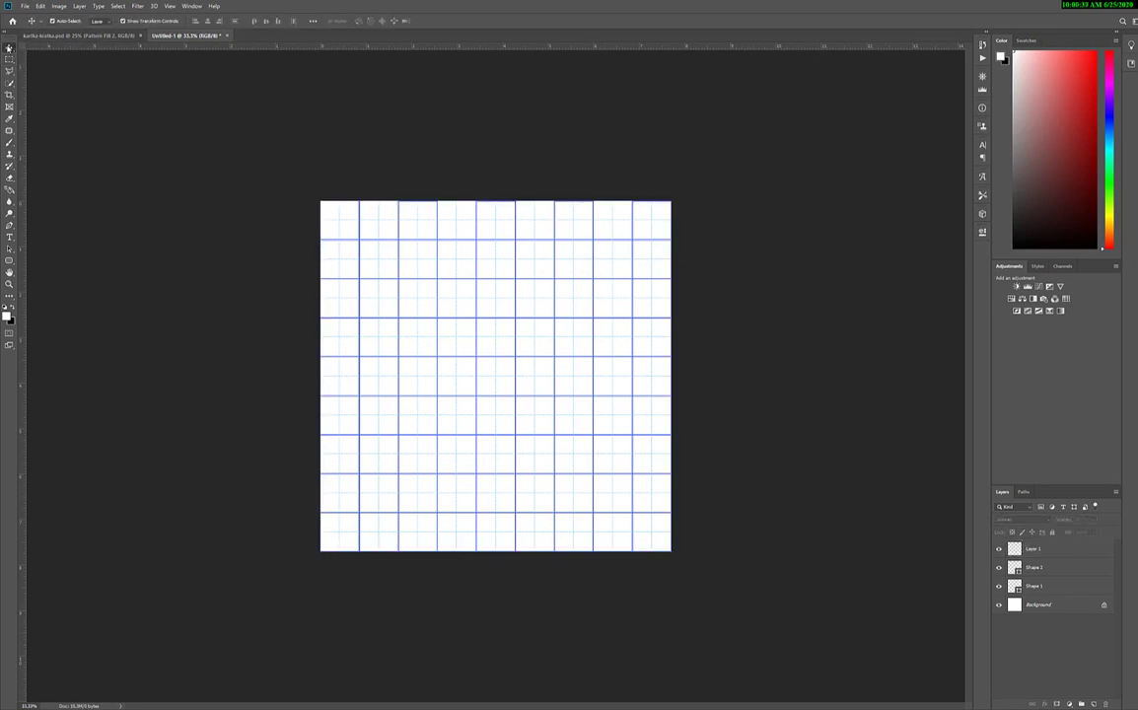
click(25, 7)
click(33, 15)
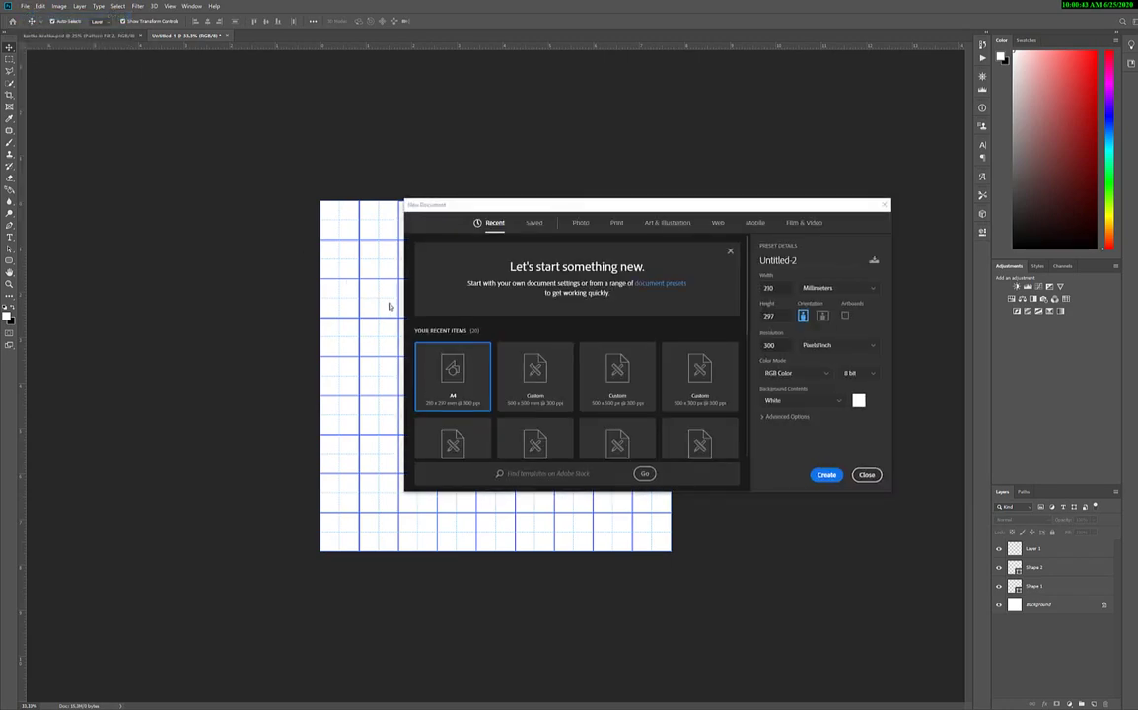
Step: Create the A4 Untitled-2 page, hide its grid overlay, and add an empty Layer 1
click(828, 477)
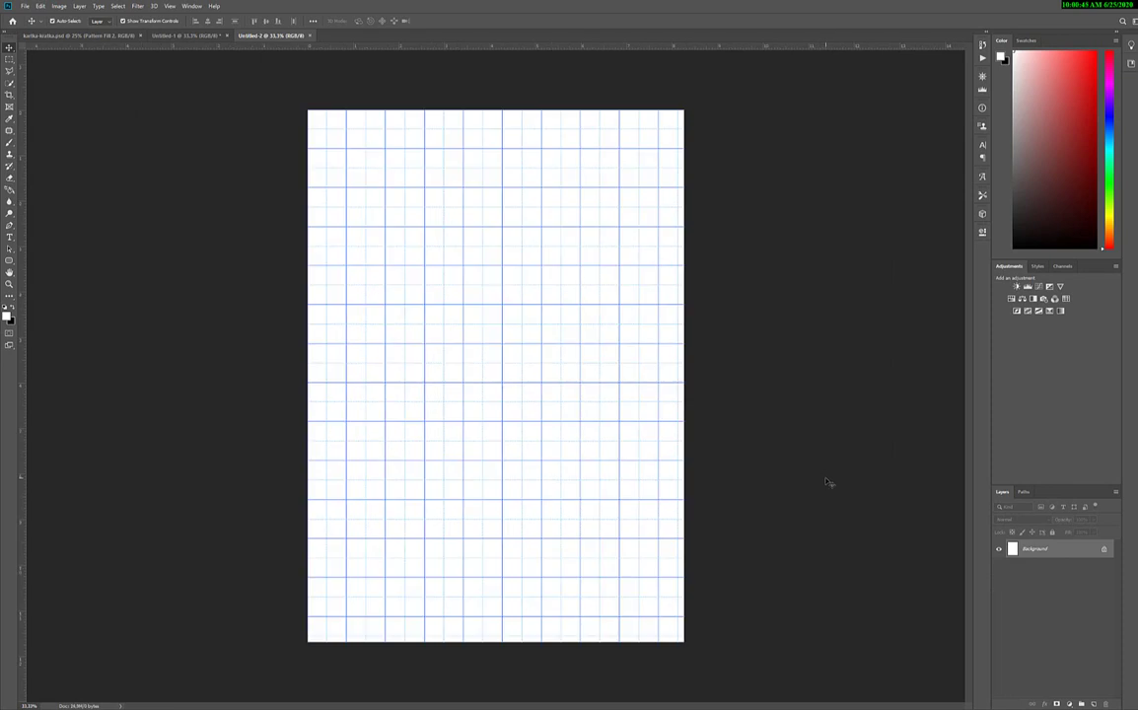
click(170, 7)
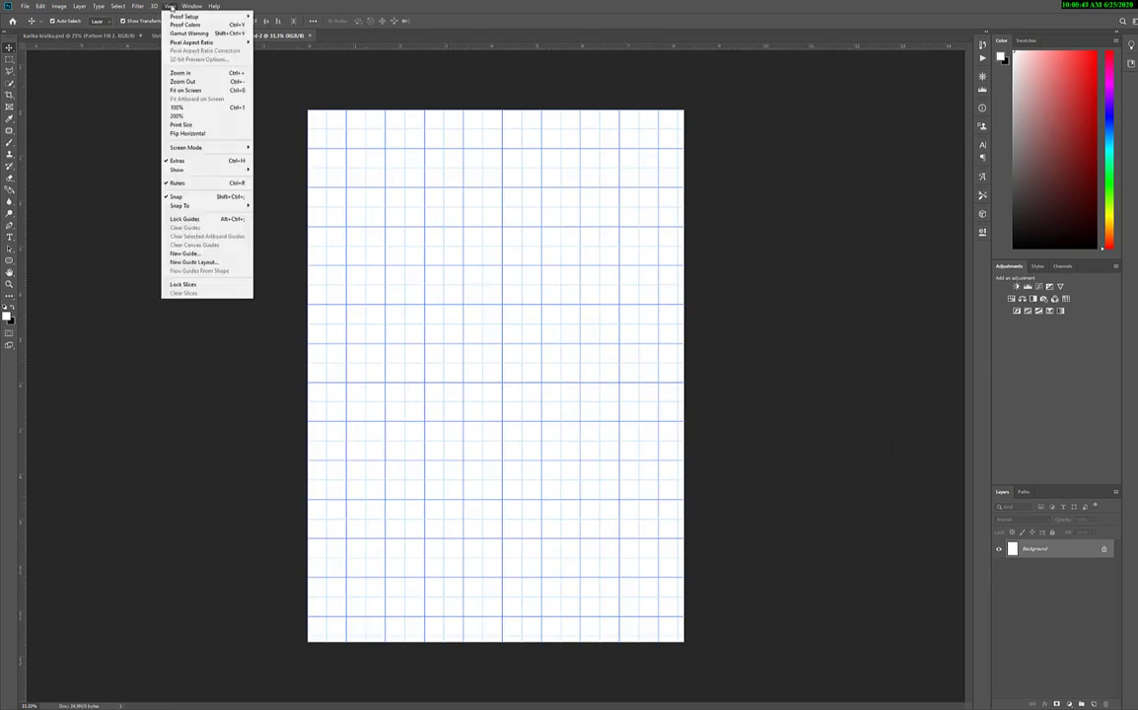
click(273, 195)
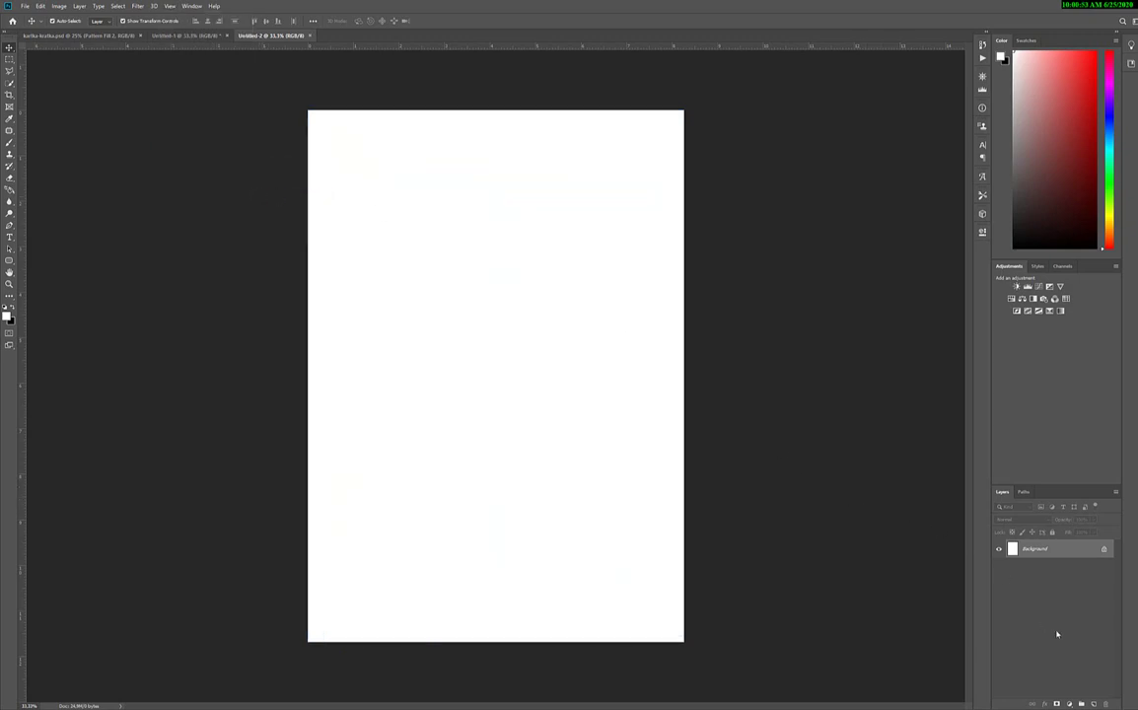
click(1081, 704)
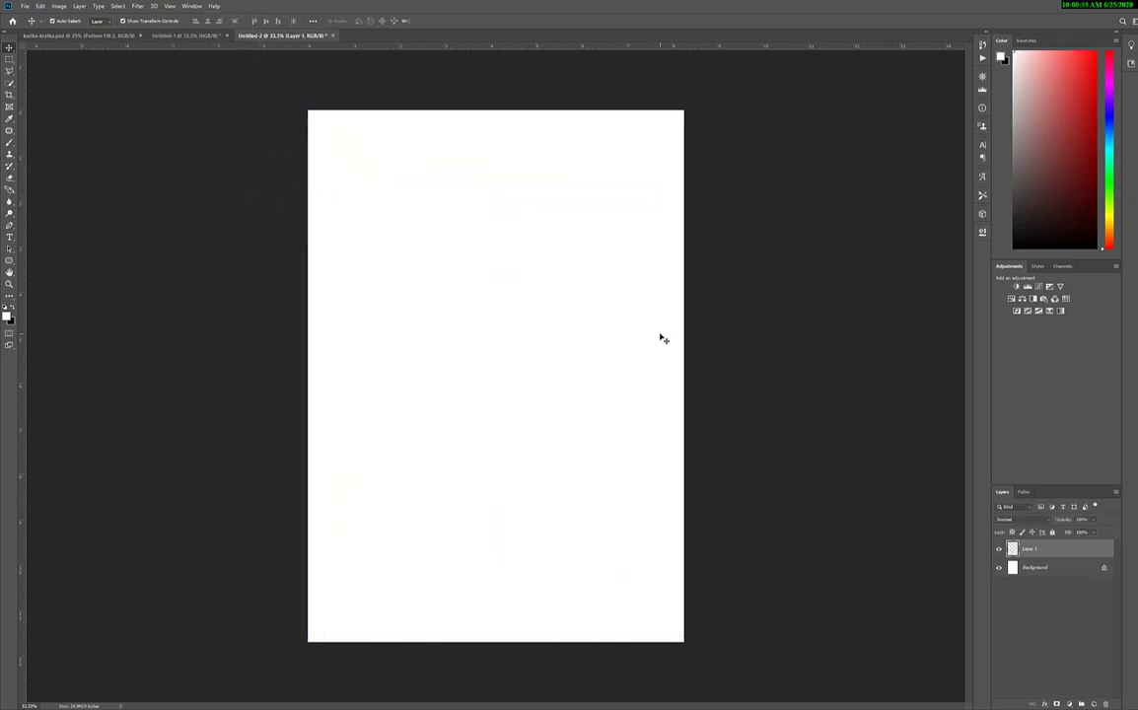
click(1069, 704)
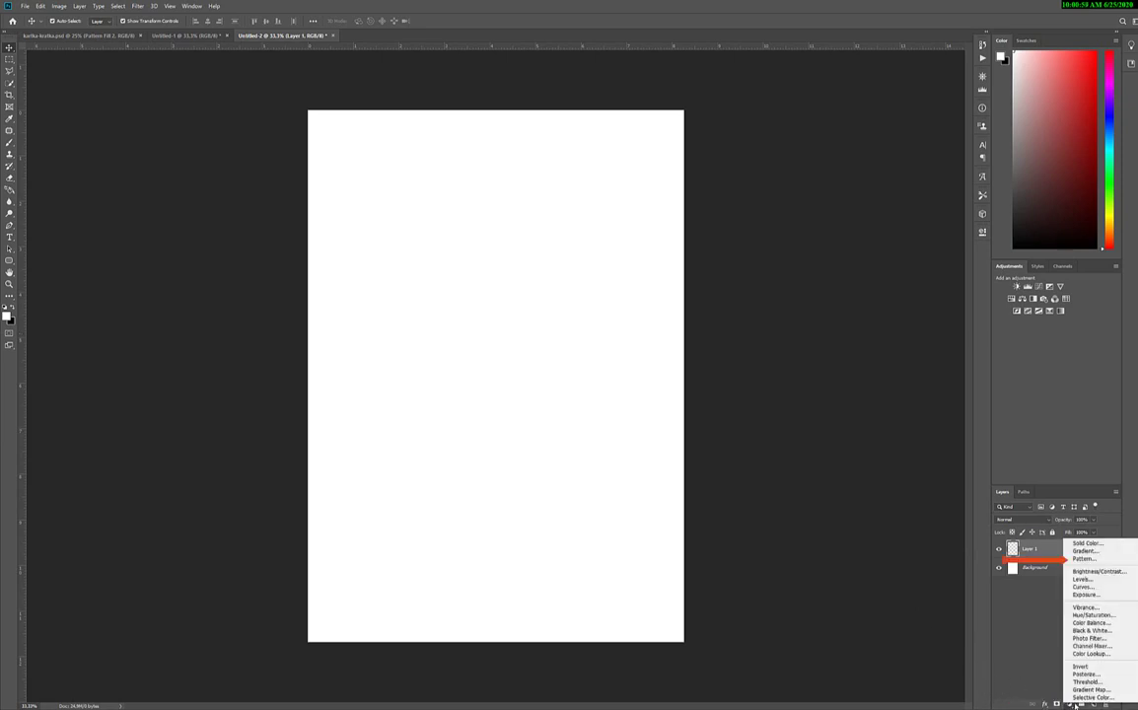
click(1082, 559)
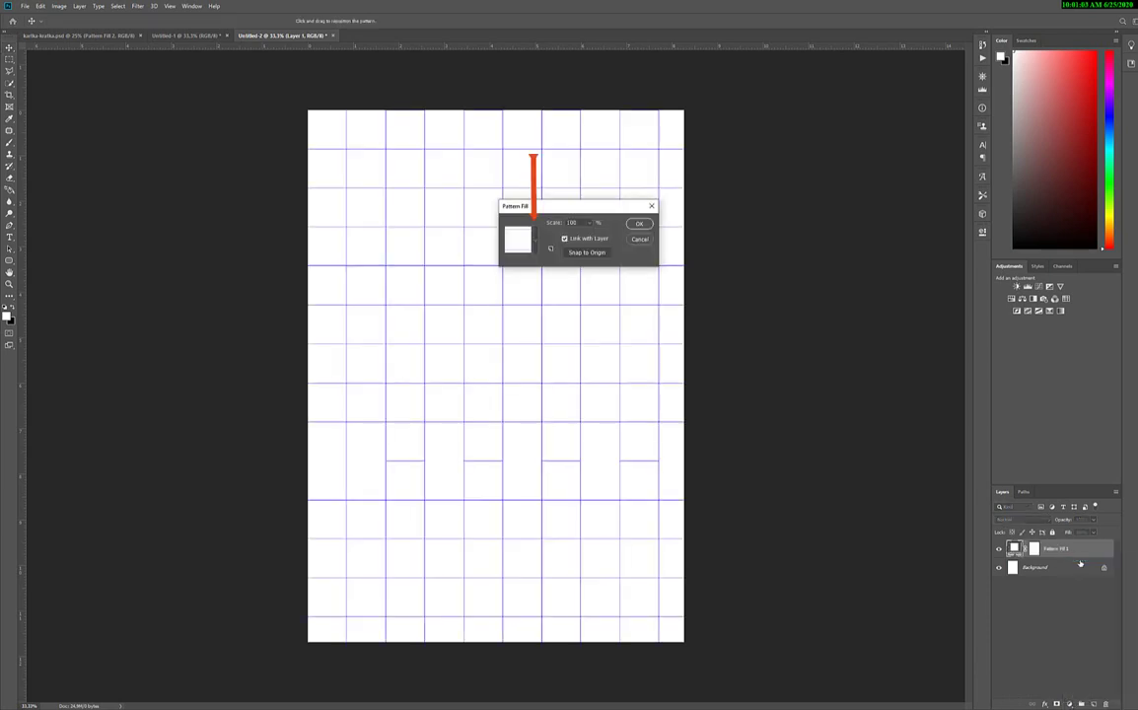
click(538, 242)
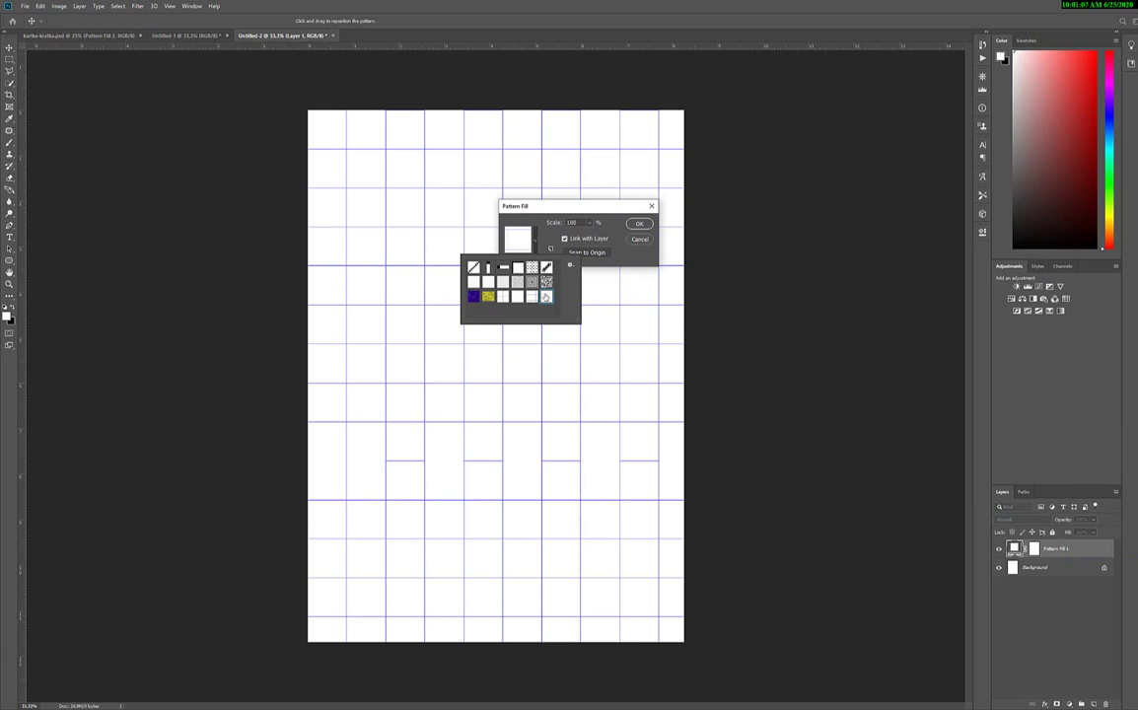
click(533, 296)
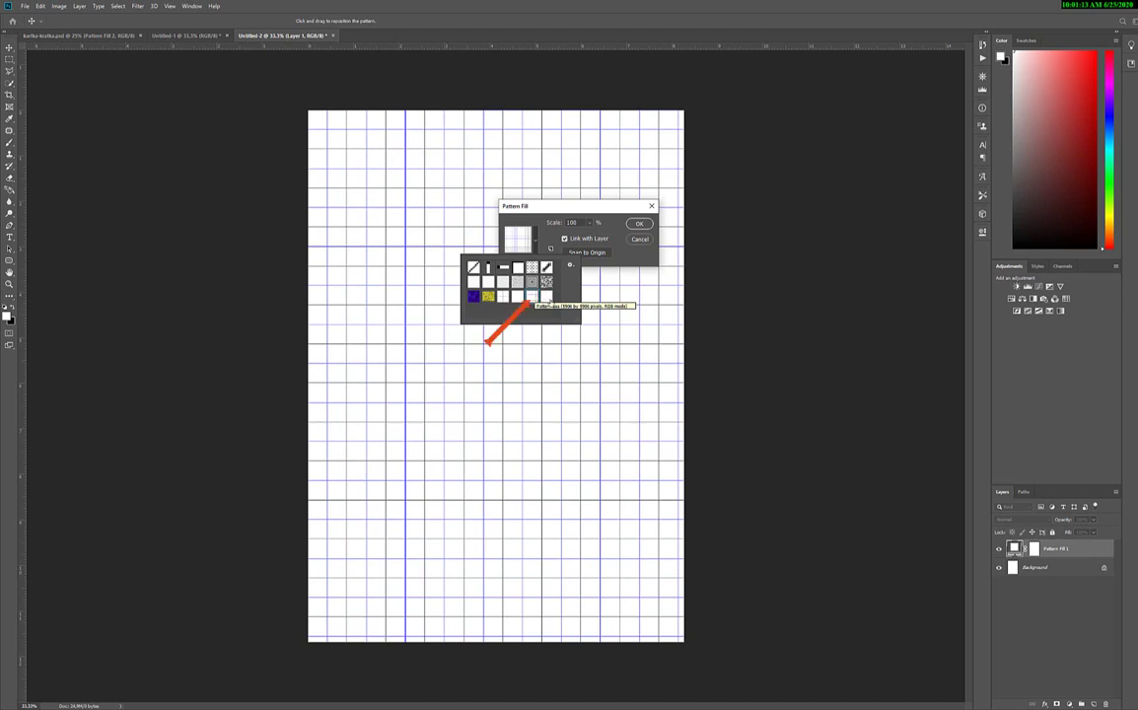
click(547, 297)
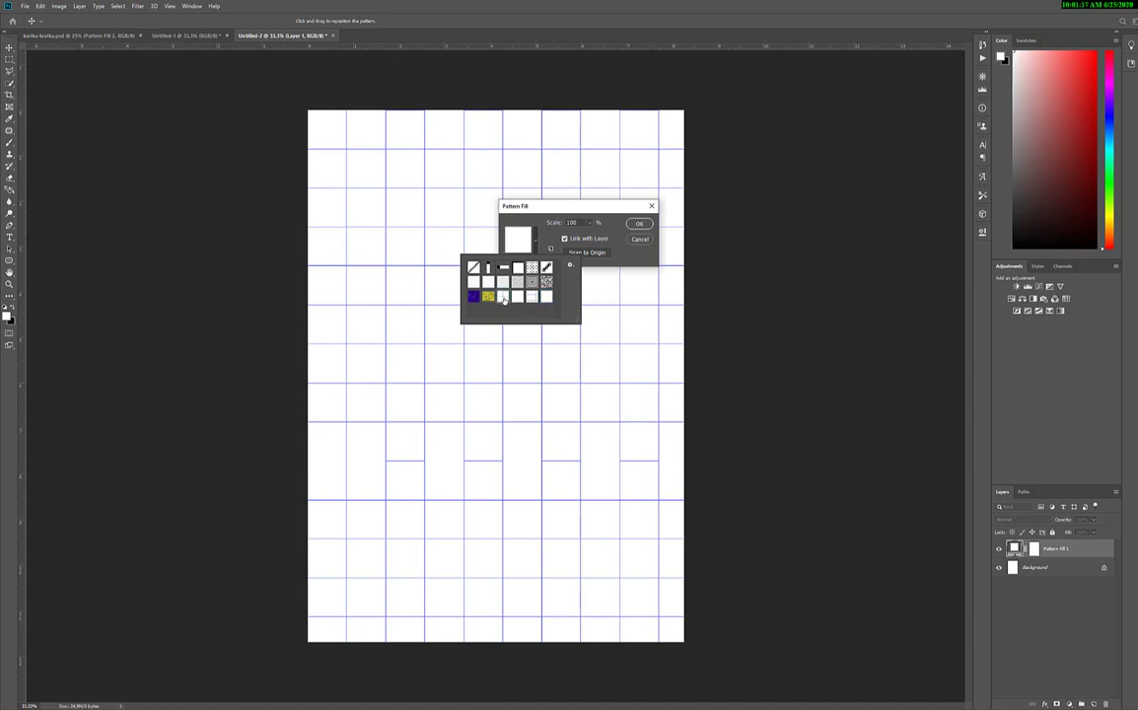
click(503, 297)
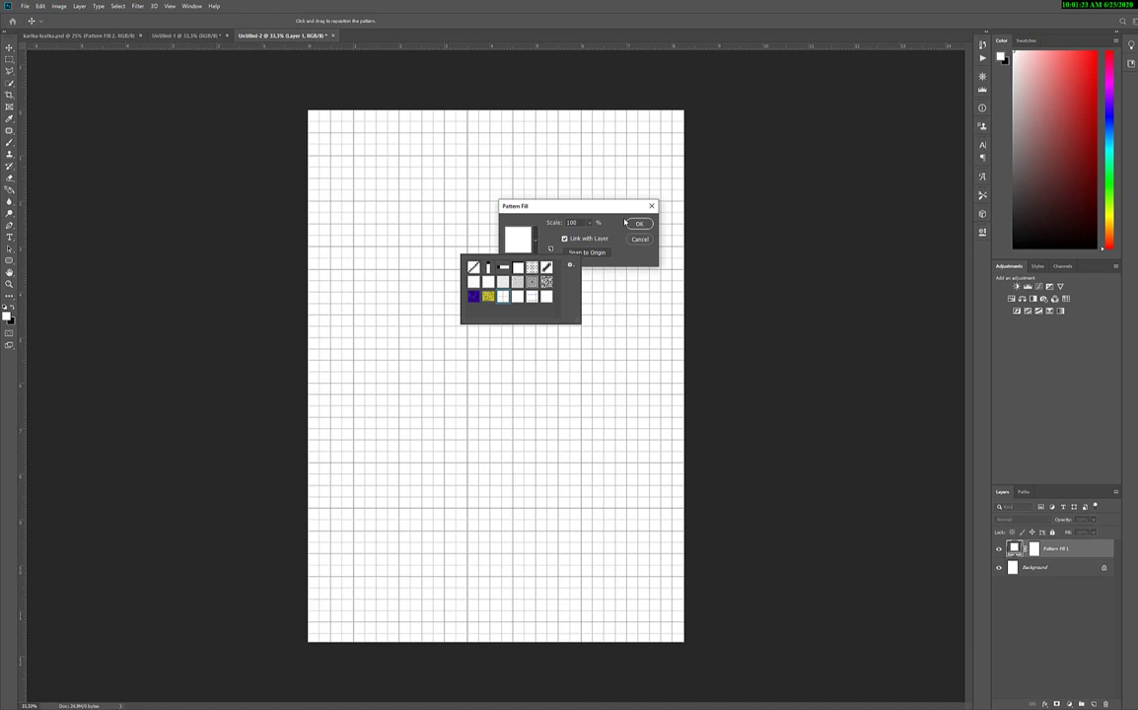
click(588, 222)
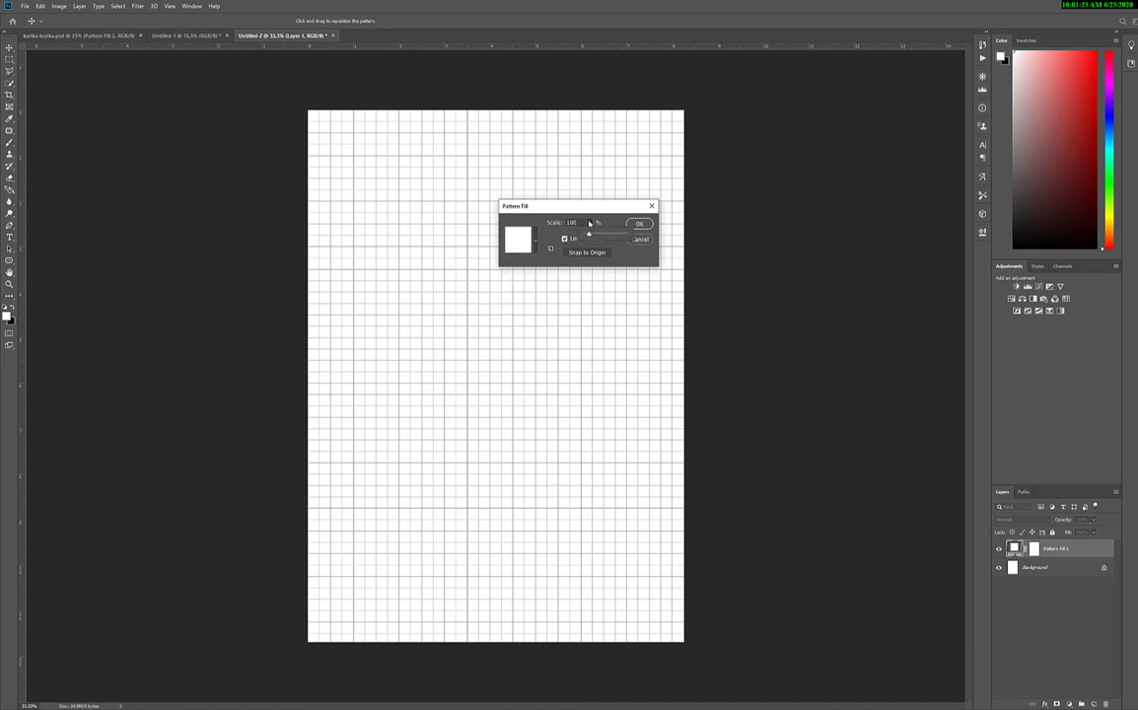
drag(591, 233, 586, 238)
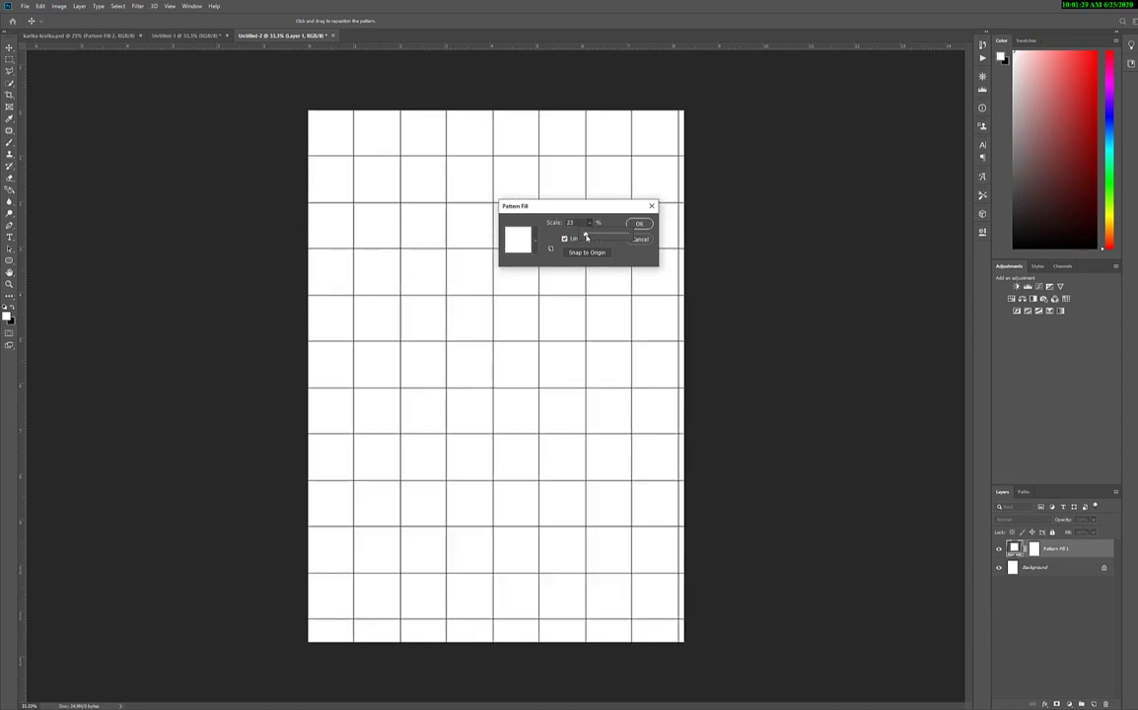
drag(585, 237, 600, 238)
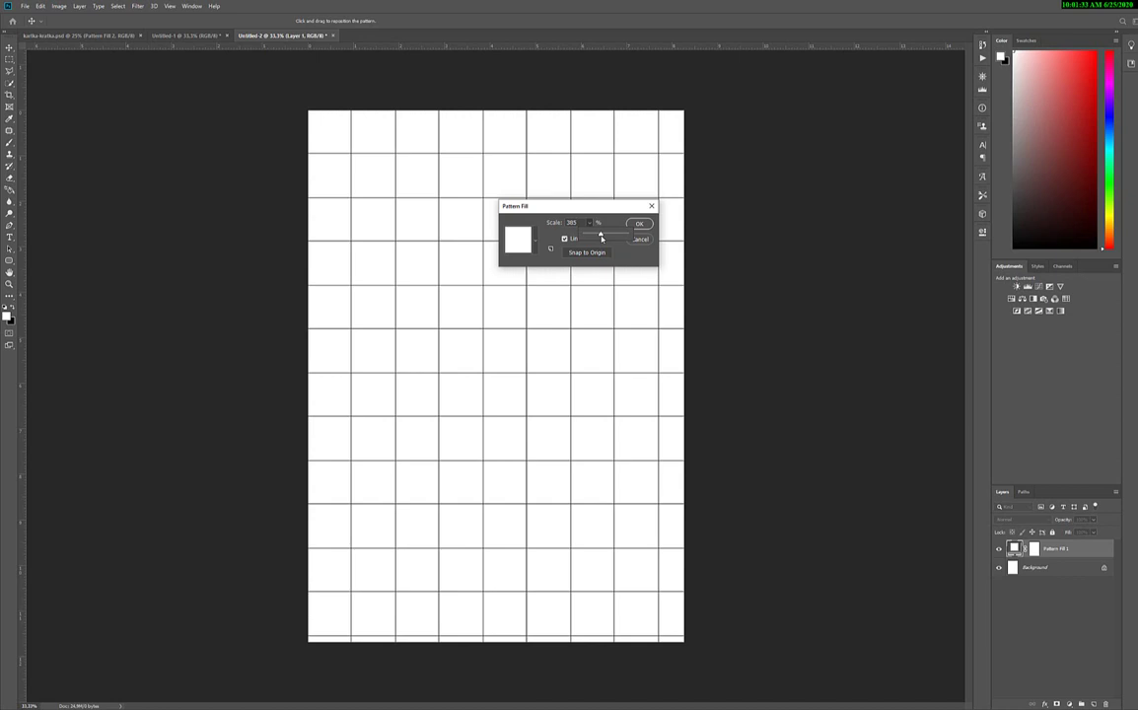
drag(601, 239, 591, 238)
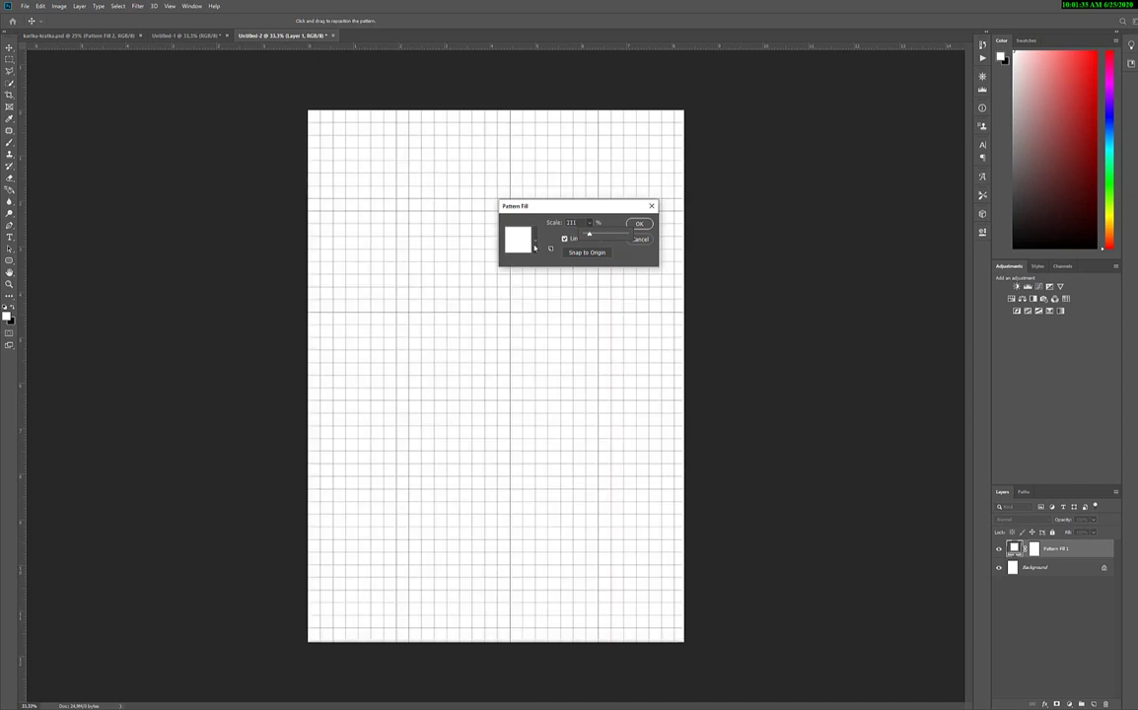
click(534, 244)
click(547, 268)
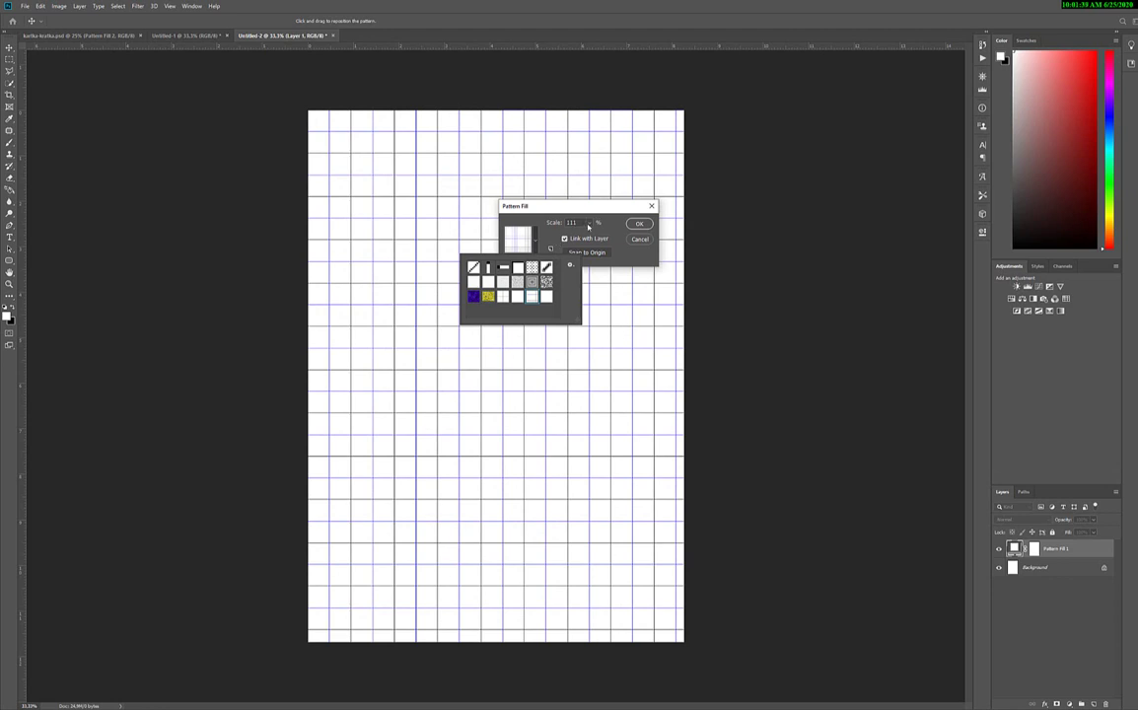
mouse_move(585, 227)
mouse_down()
mouse_move(598, 234)
mouse_move(585, 236)
mouse_up()
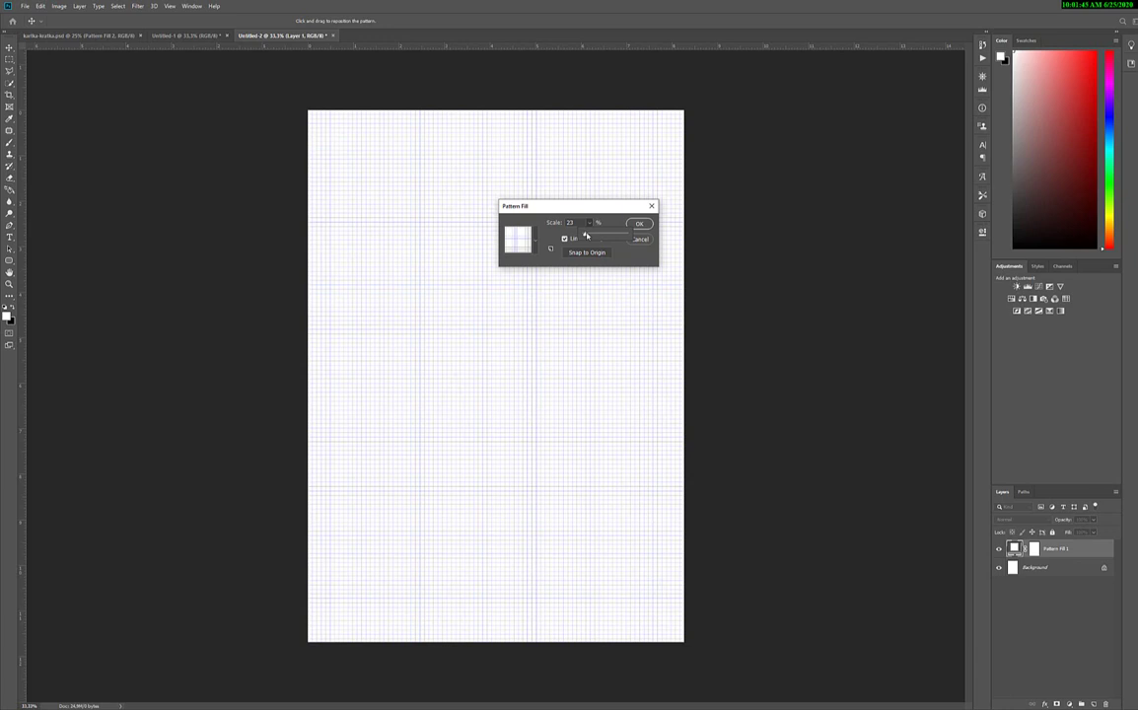
click(639, 242)
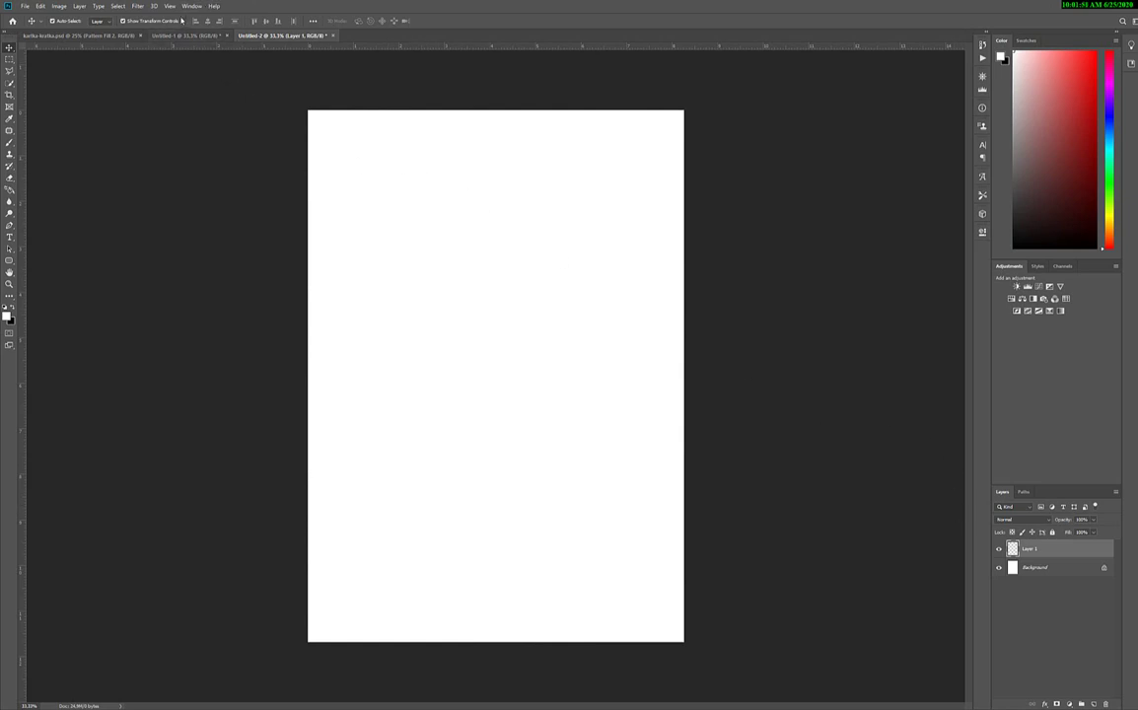
Step: Add a Pattern Fill layer using the saved grid pattern at 23% scale
click(1070, 706)
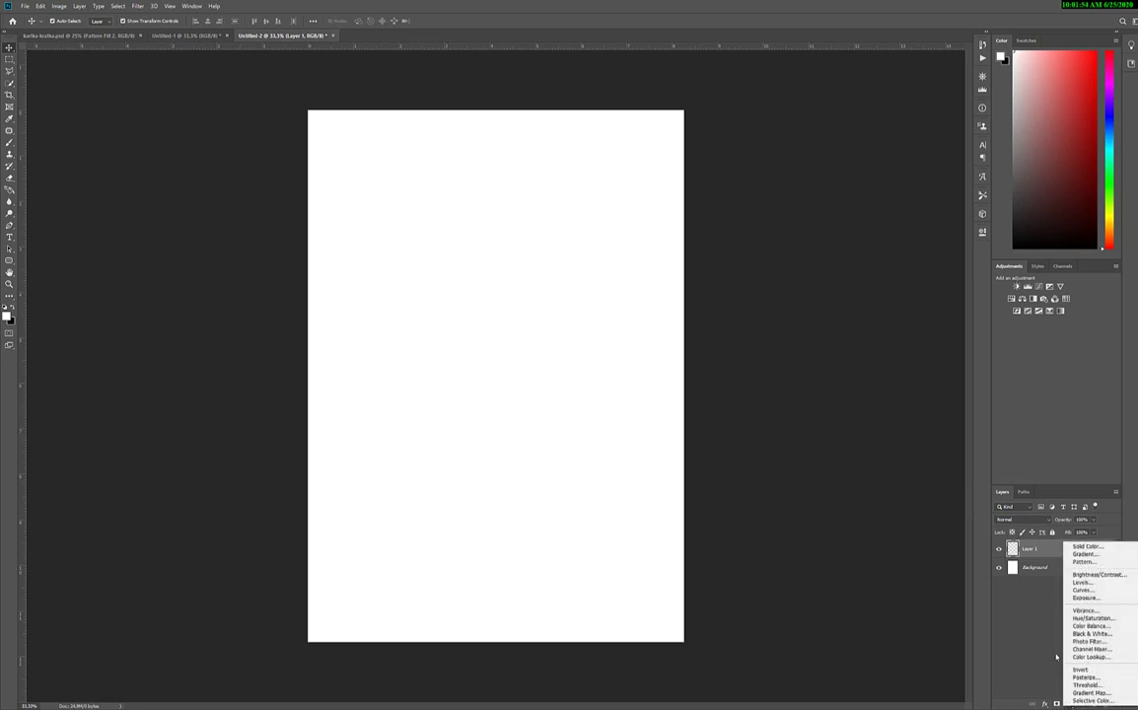
click(1090, 562)
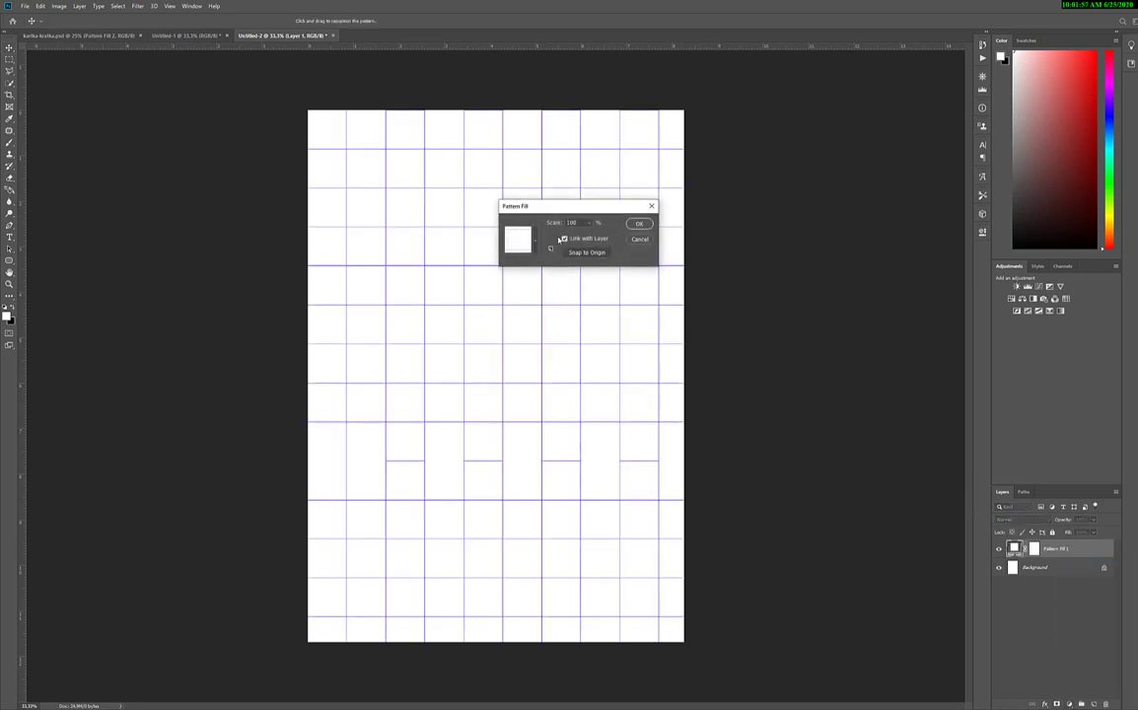
click(589, 223)
drag(597, 238, 586, 239)
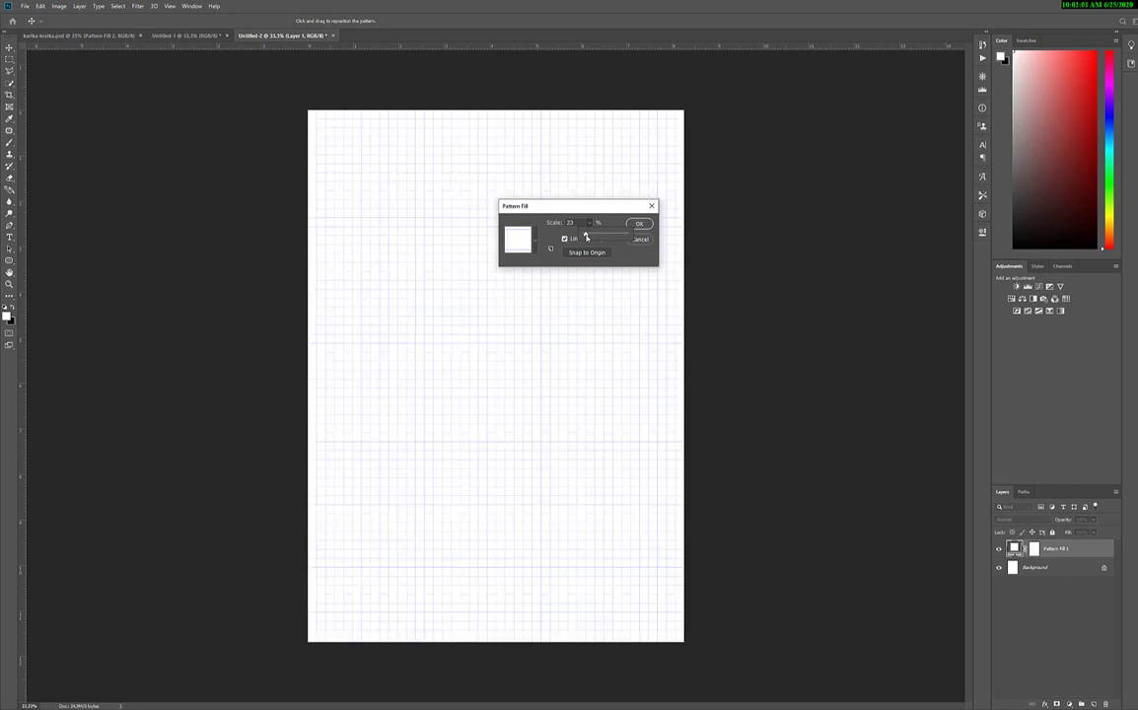
click(637, 224)
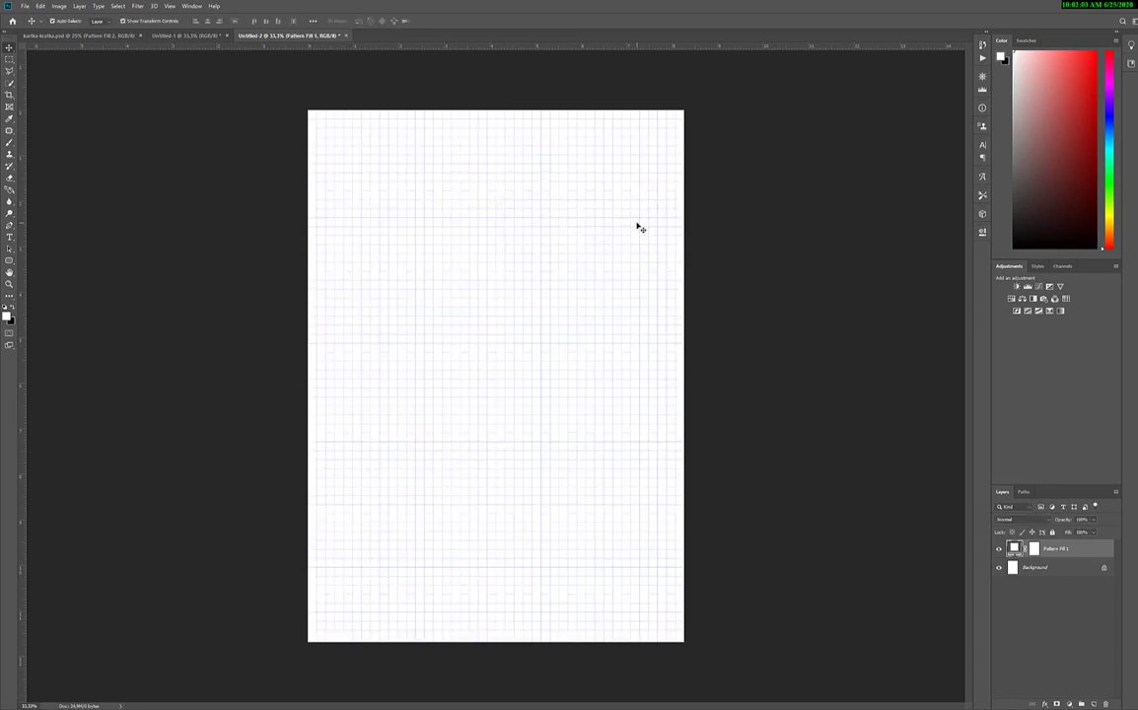